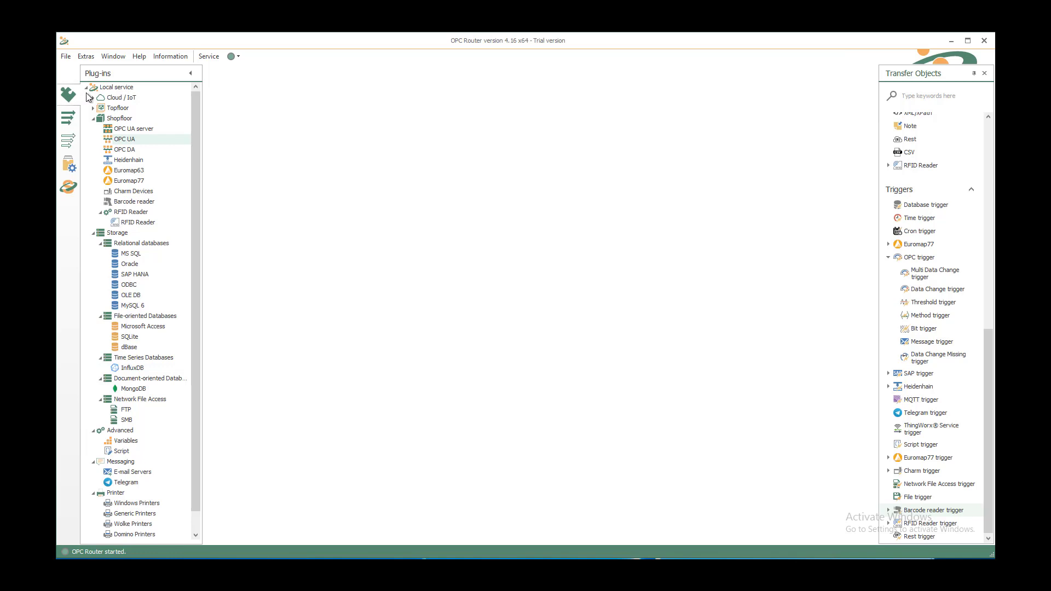
Step: Test the connection of the KEPServerEX_Demo OPC UA access data, leaving its settings unchanged
double_click(123, 140)
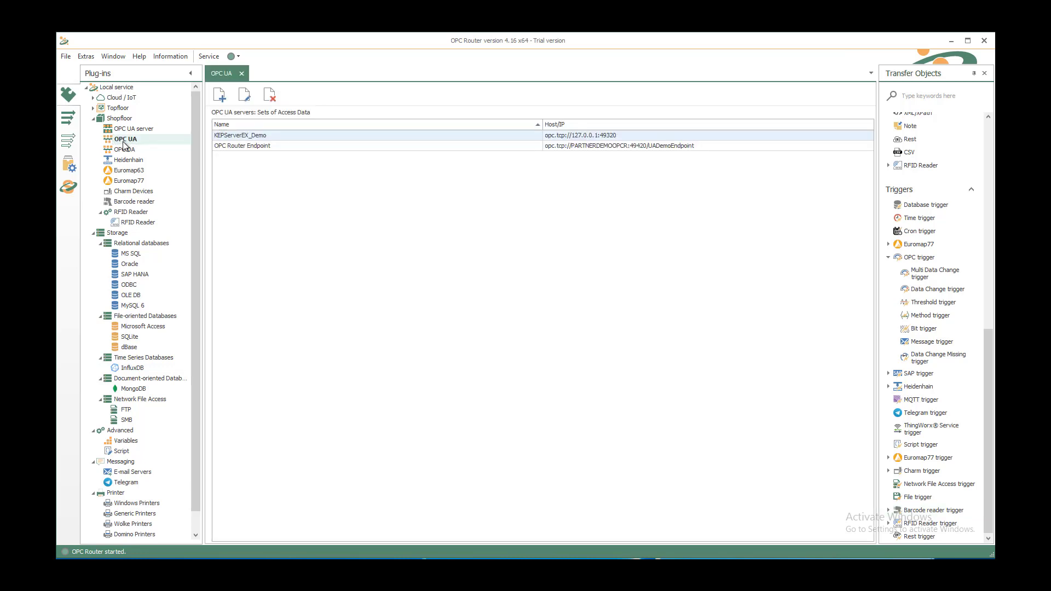
click(231, 140)
double_click(231, 140)
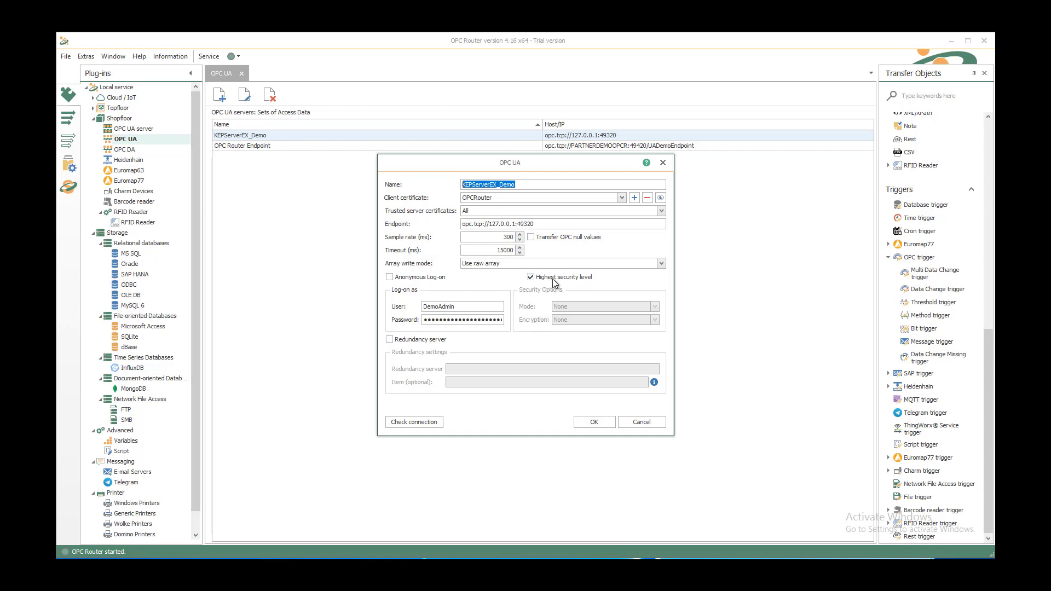
click(426, 422)
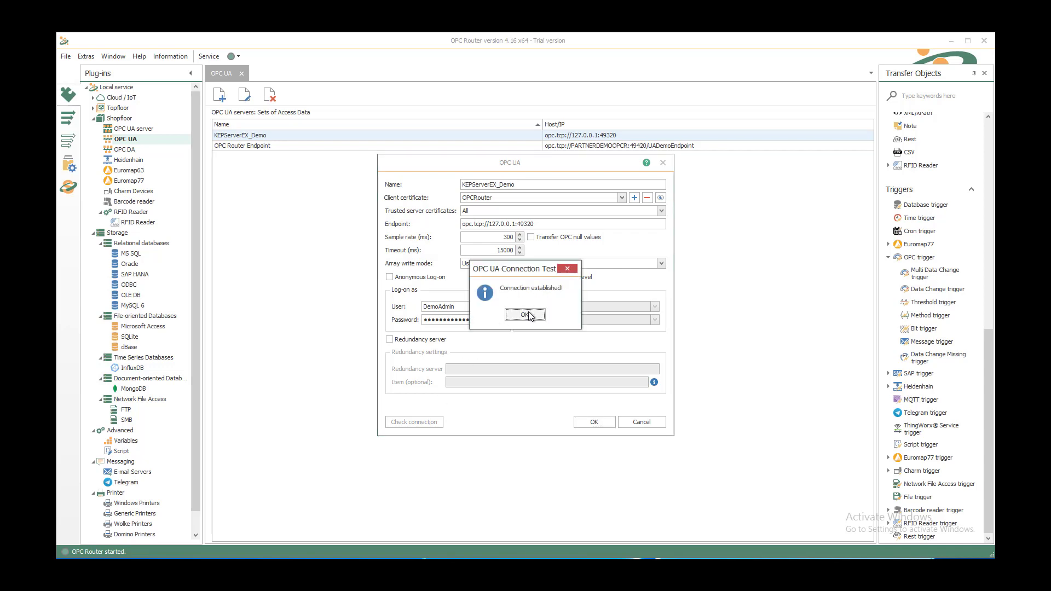
click(525, 314)
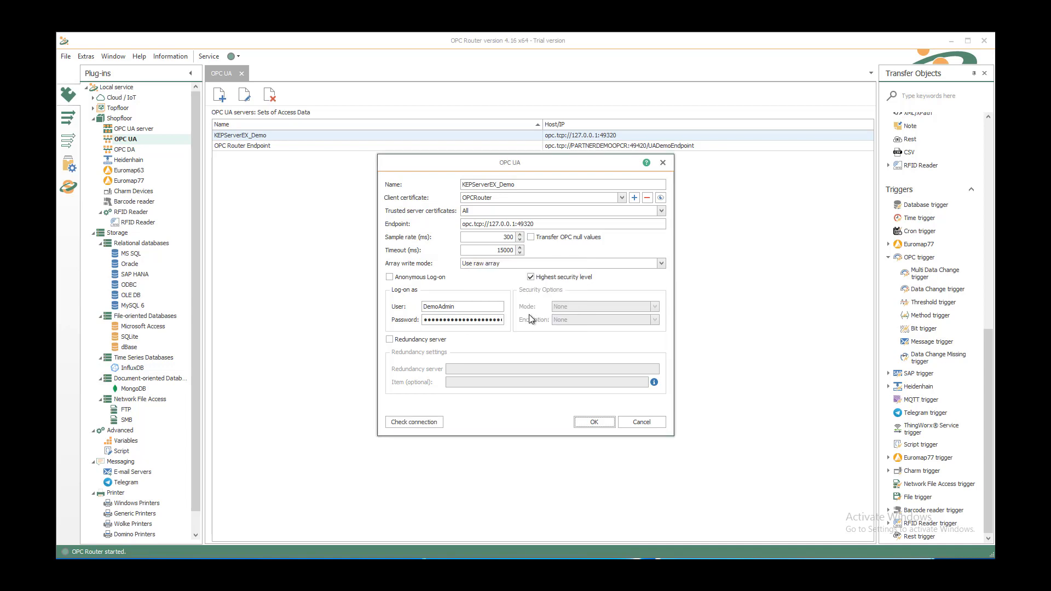
click(635, 423)
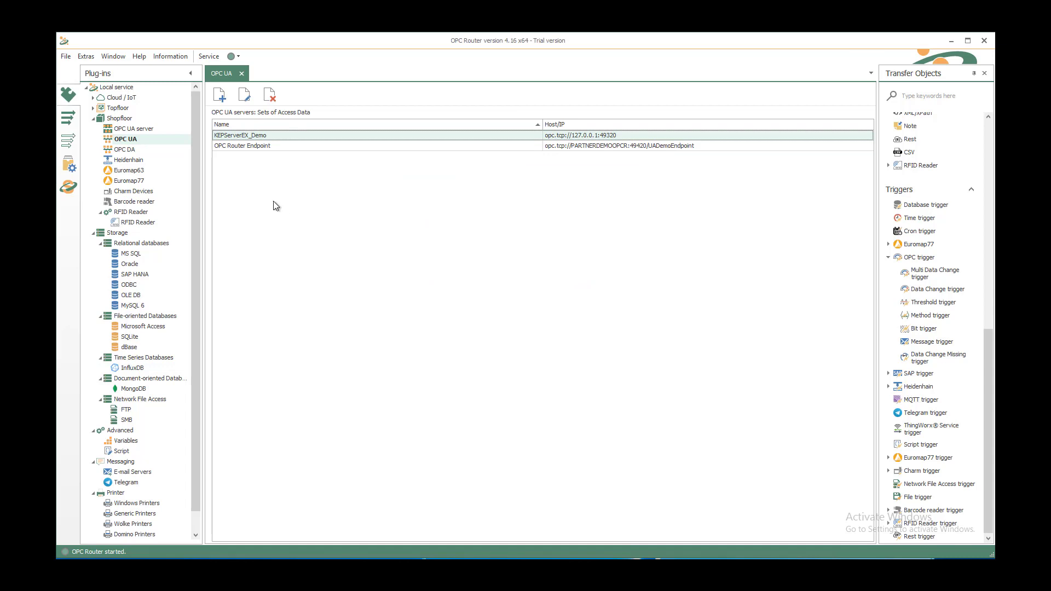
Step: Create a connection folder named csv under the local service
click(69, 120)
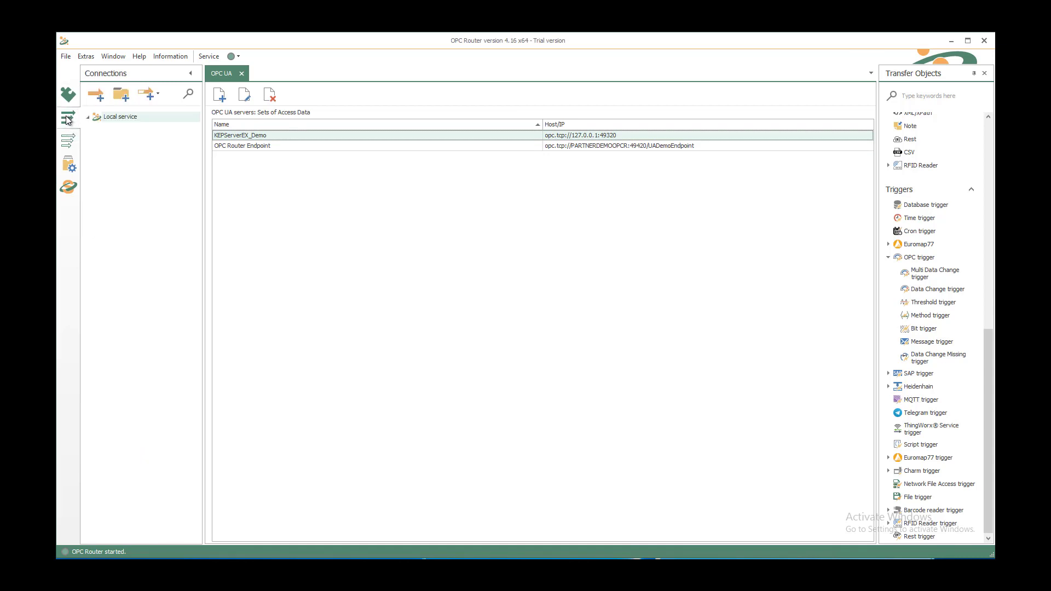
click(122, 97)
text(c)
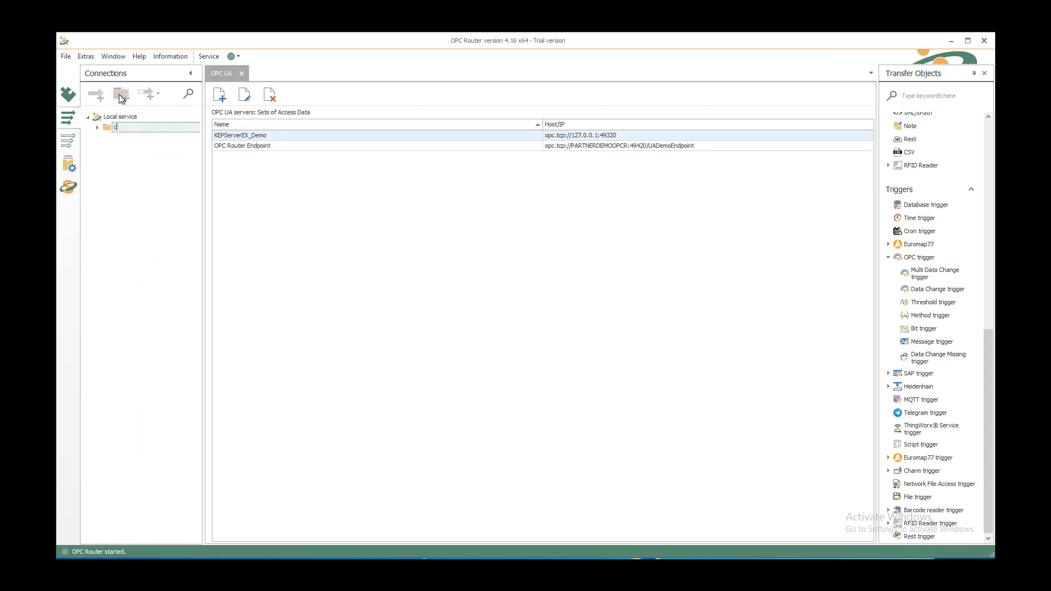
text(sv)
key(Return)
Step: Create a connection named "opc ua 2 csv" in the csv folder
click(97, 97)
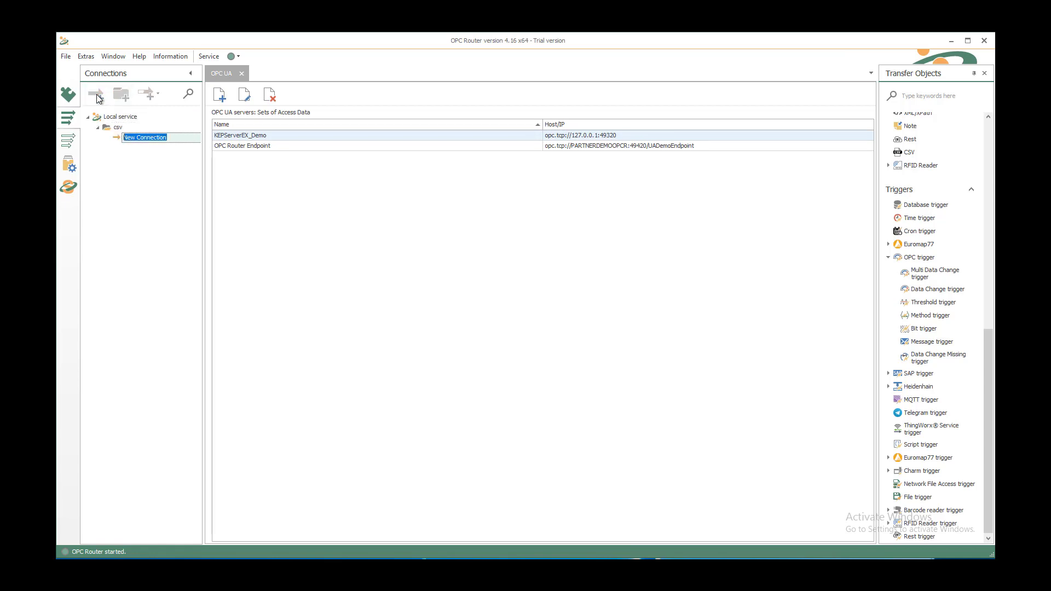
text(opc ua 2 csv)
key(Return)
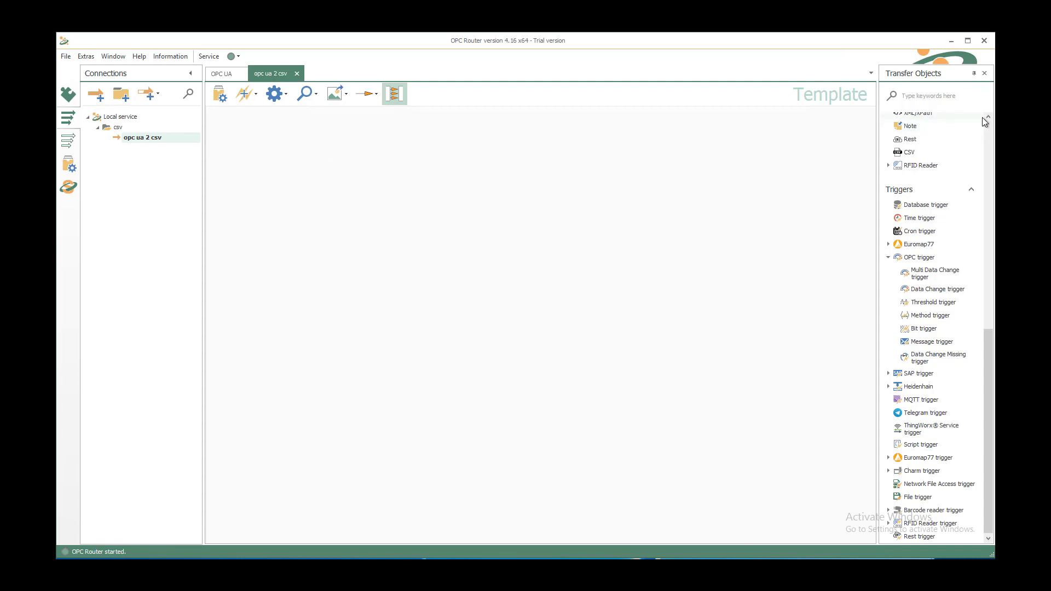
Step: Add an OPC UA/DA transfer object to the template and set its OPC access data to KEPServerEX_Demo
click(990, 132)
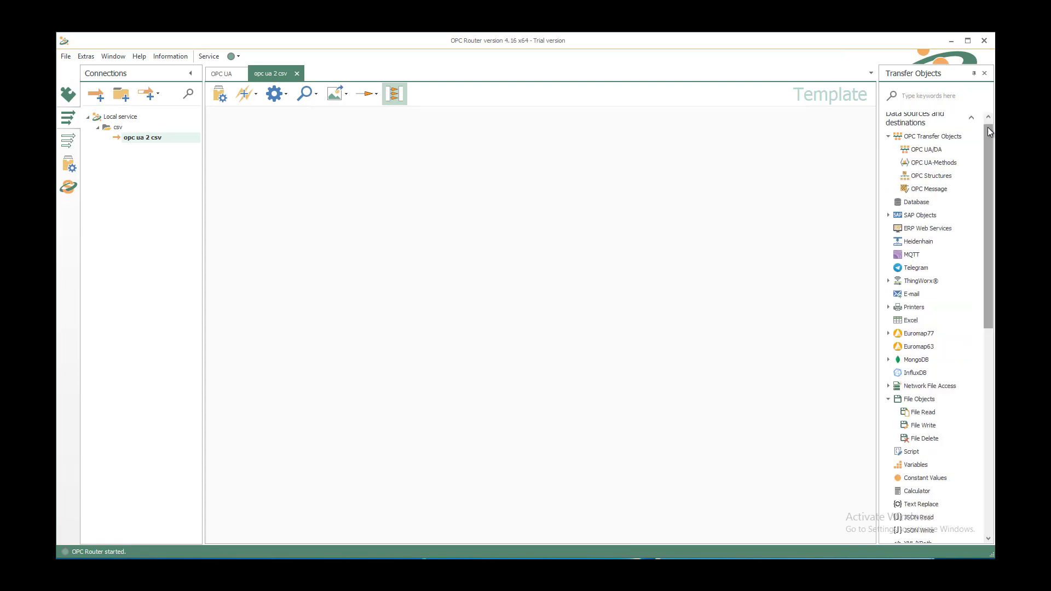
click(990, 117)
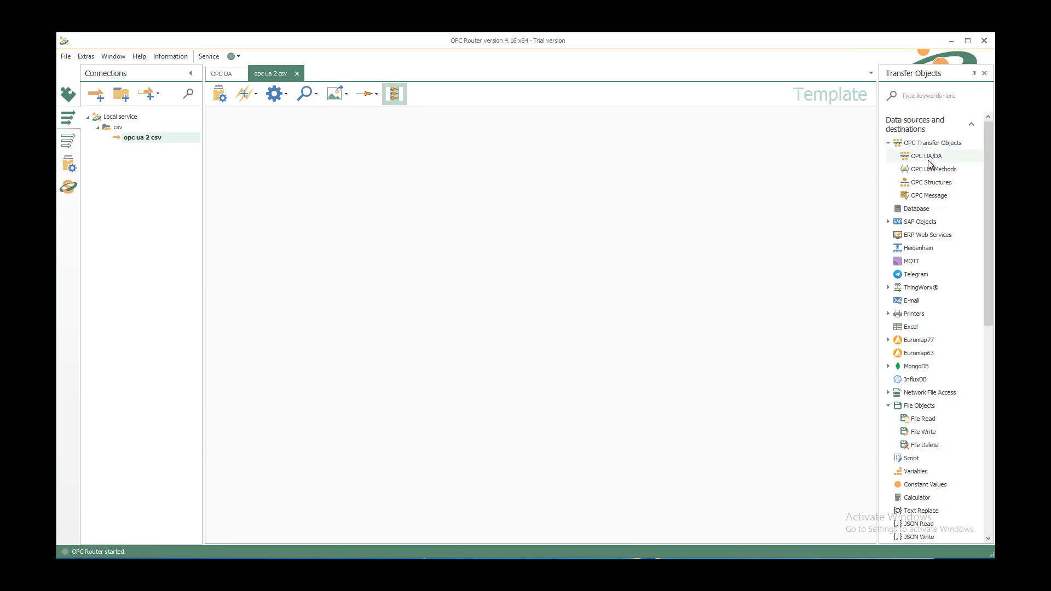
drag(932, 161, 280, 142)
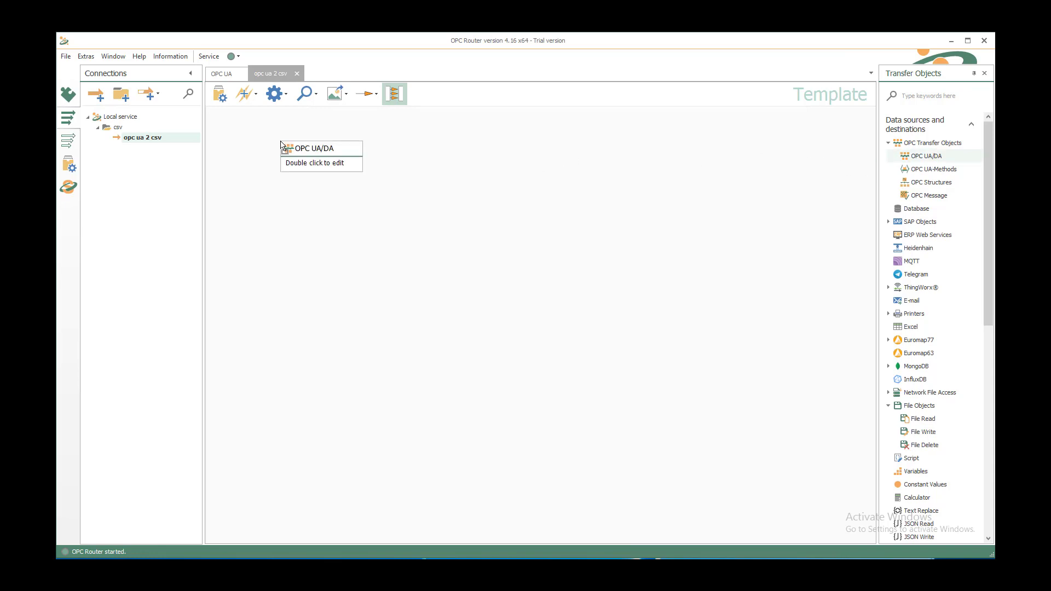
double_click(300, 161)
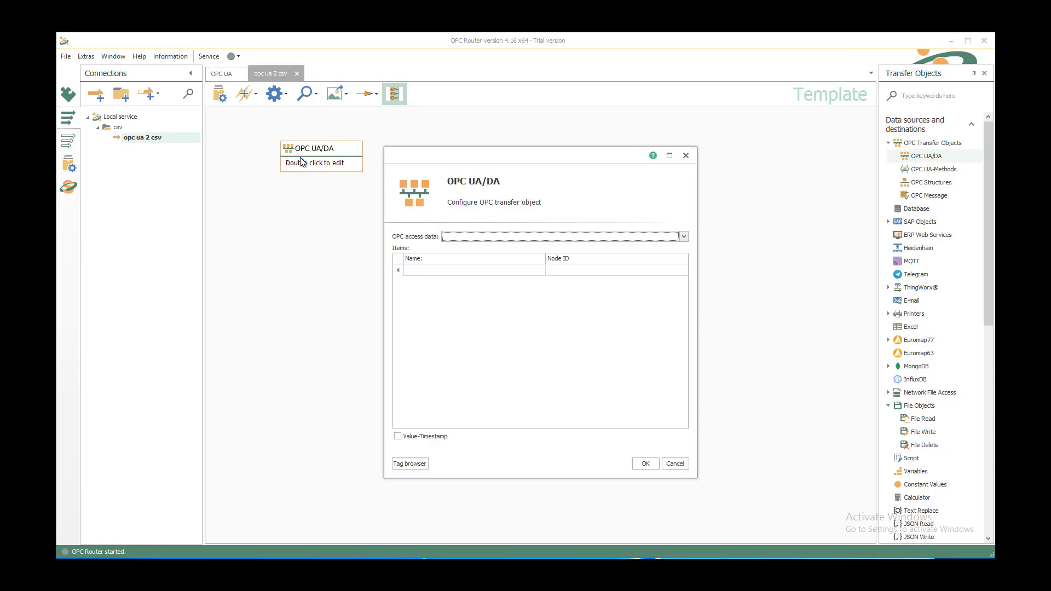
click(679, 236)
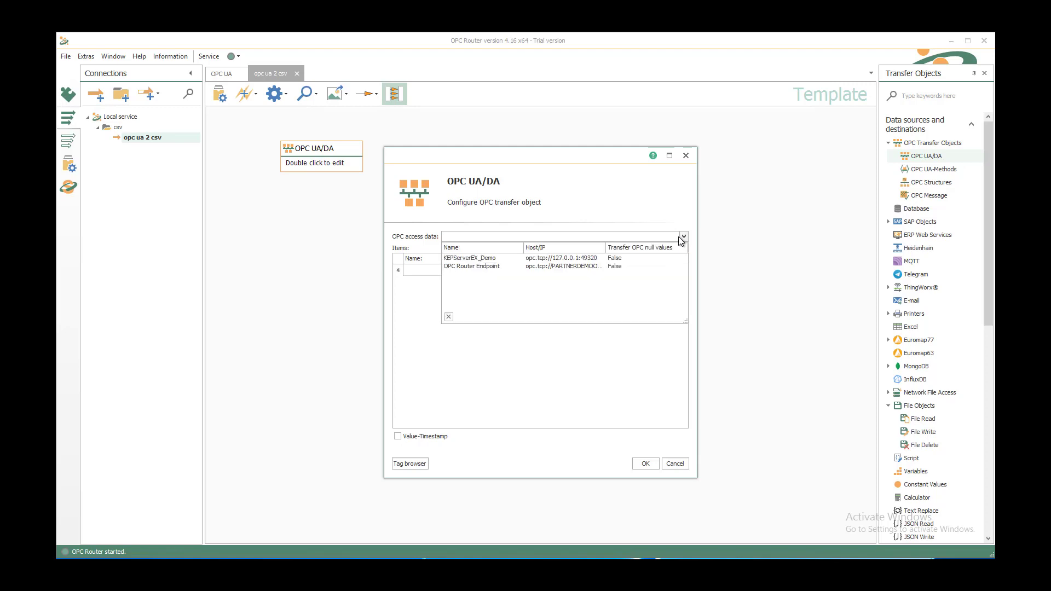
click(486, 259)
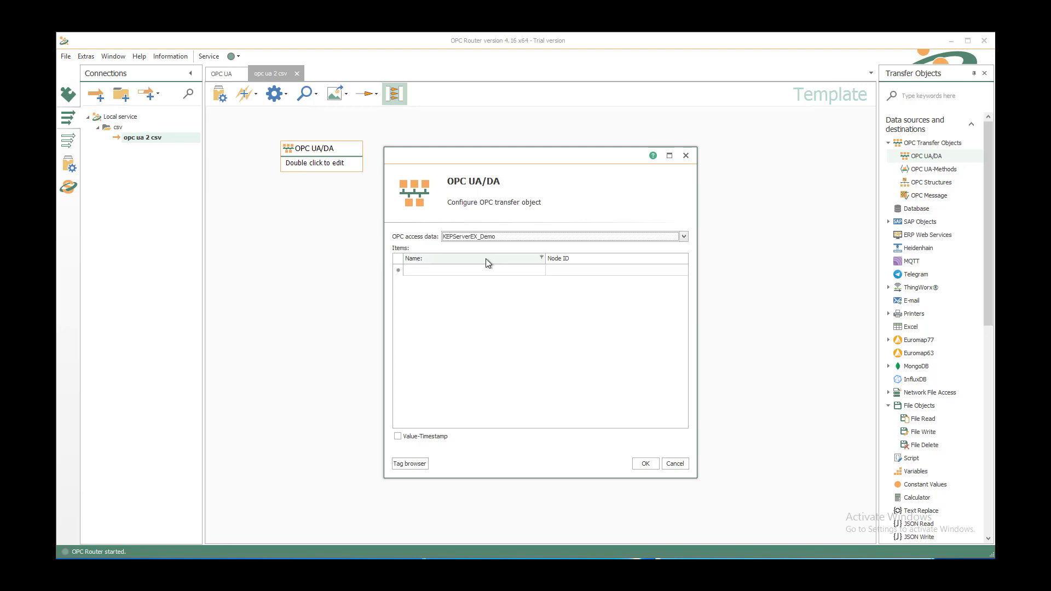
Step: Add the Machine1 PLC ProcessValues tags CurrentTemperature and CurrentPressure as items of the OPC UA/DA object
click(412, 463)
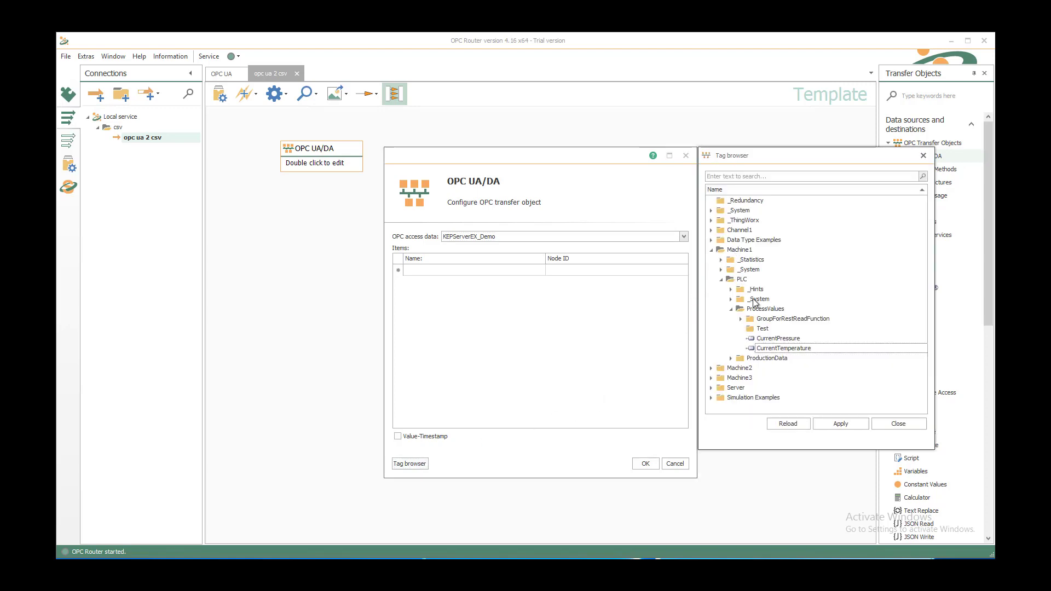
double_click(778, 339)
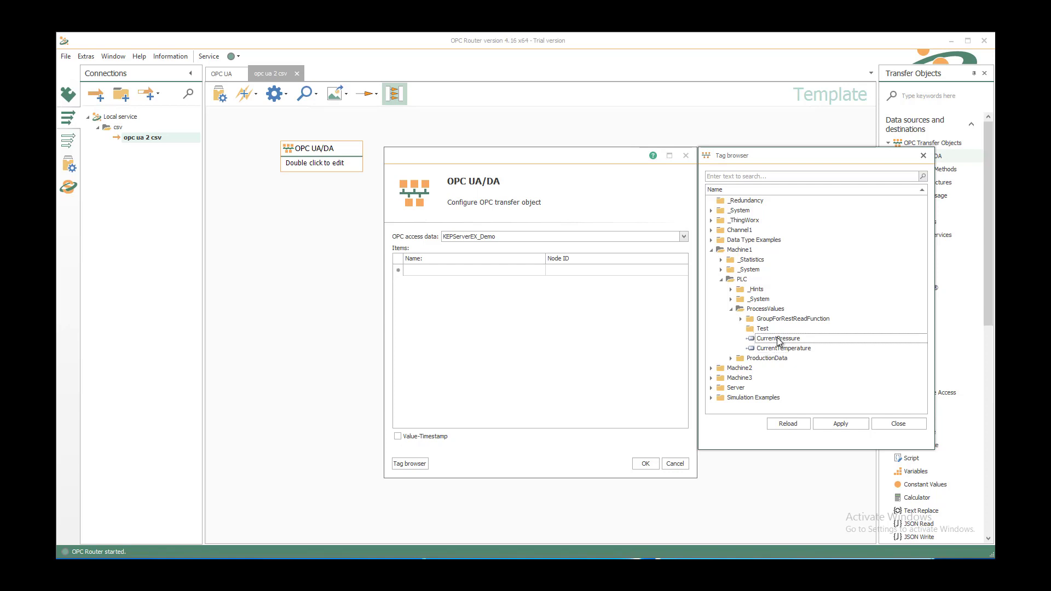
double_click(781, 350)
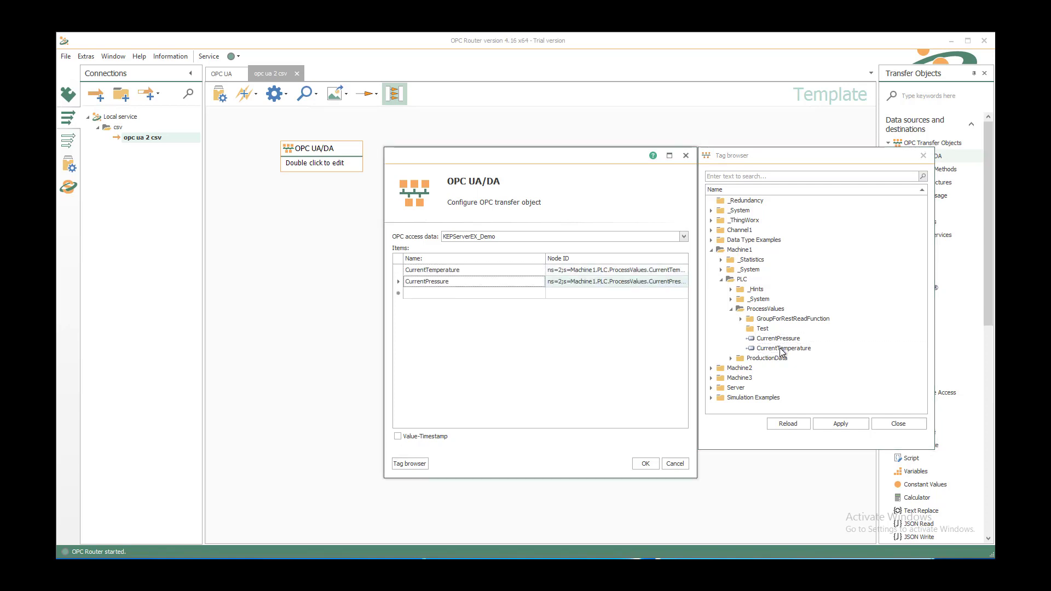
click(644, 464)
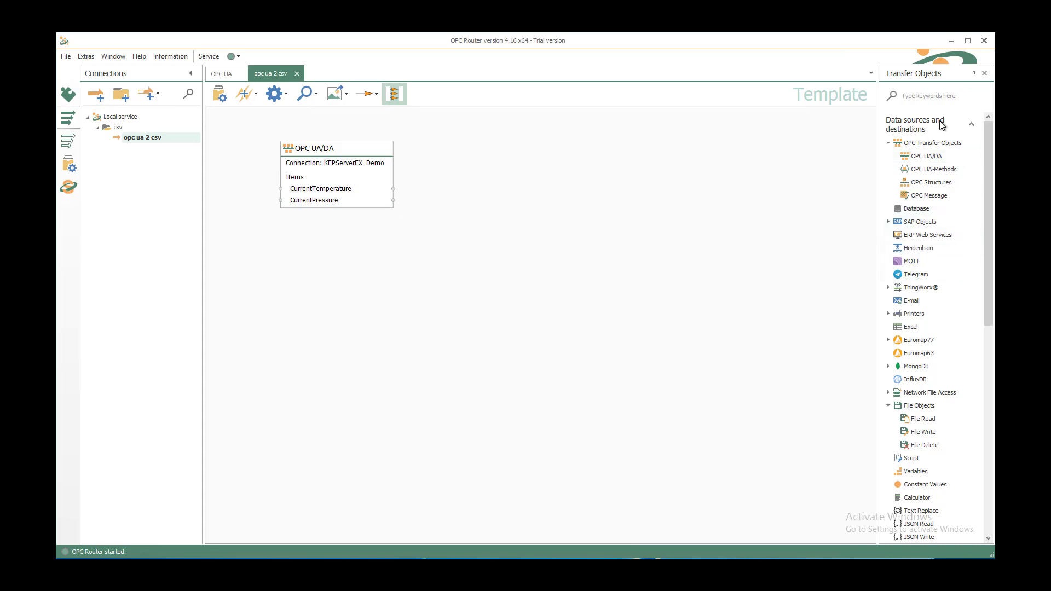
Step: Find the CSV transfer object and place it in the template beside the OPC UA/DA object
click(937, 95)
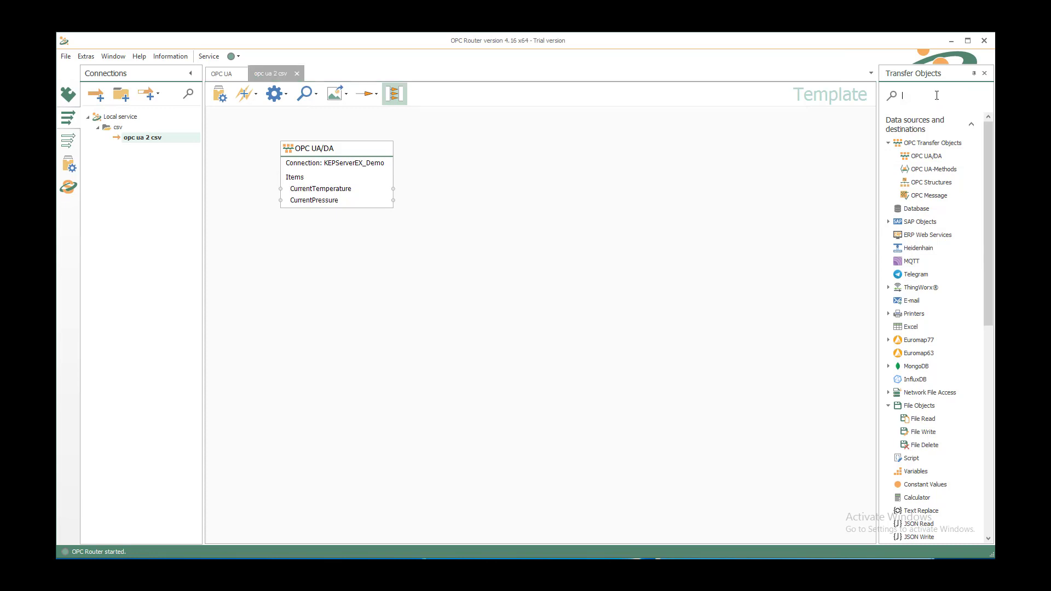
text(csv)
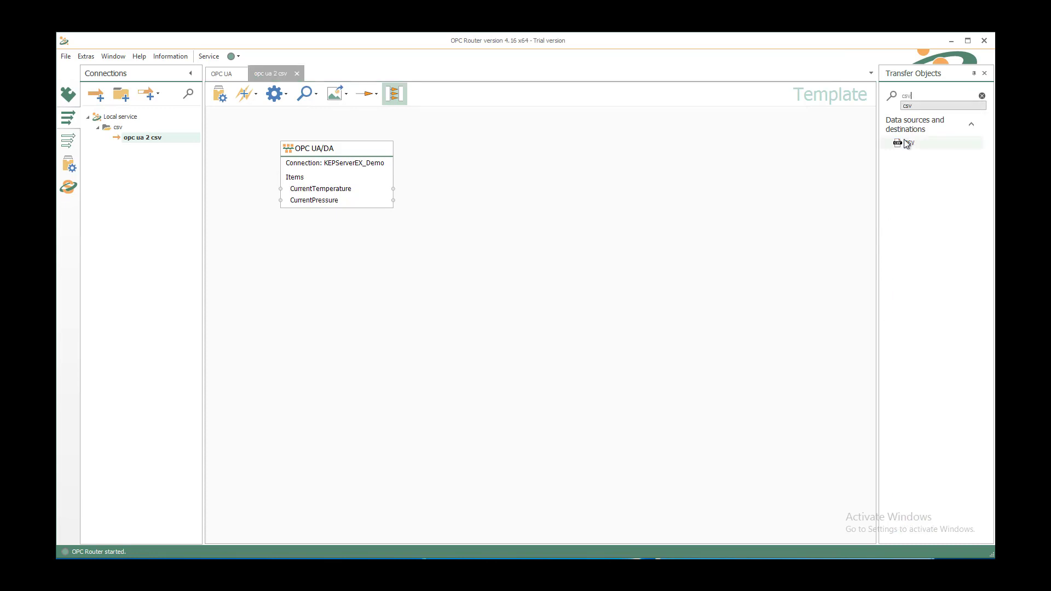
drag(903, 143, 514, 152)
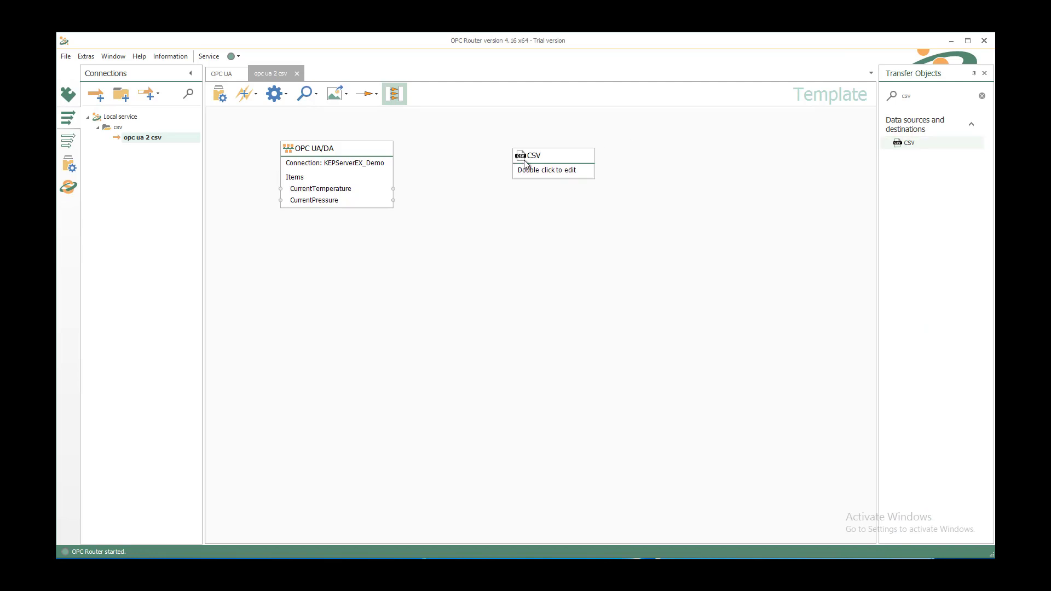
Step: Configure the CSV document with no header and a point as the decimal separator
double_click(524, 163)
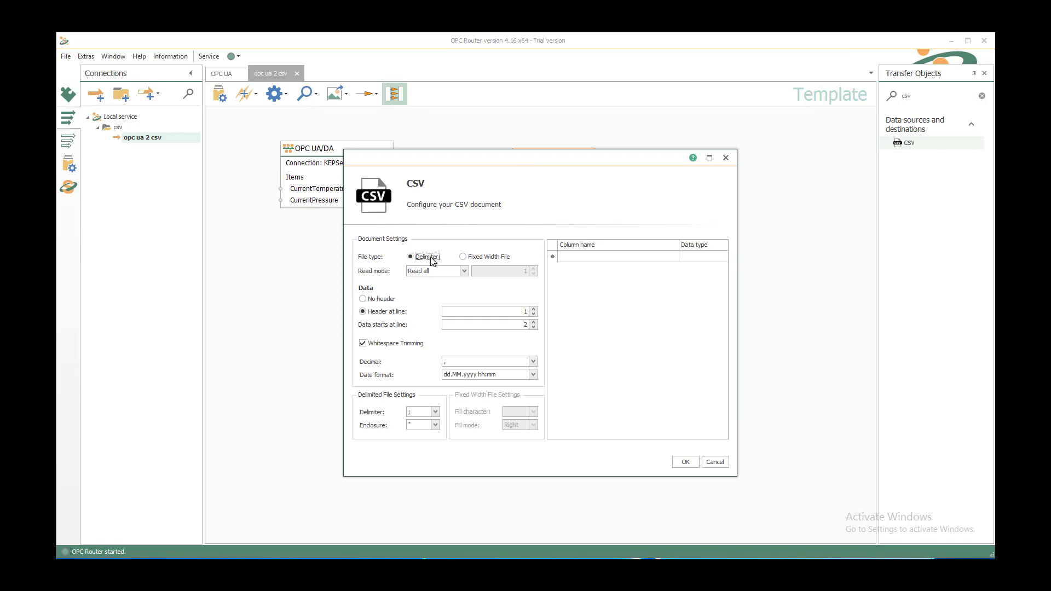
click(386, 299)
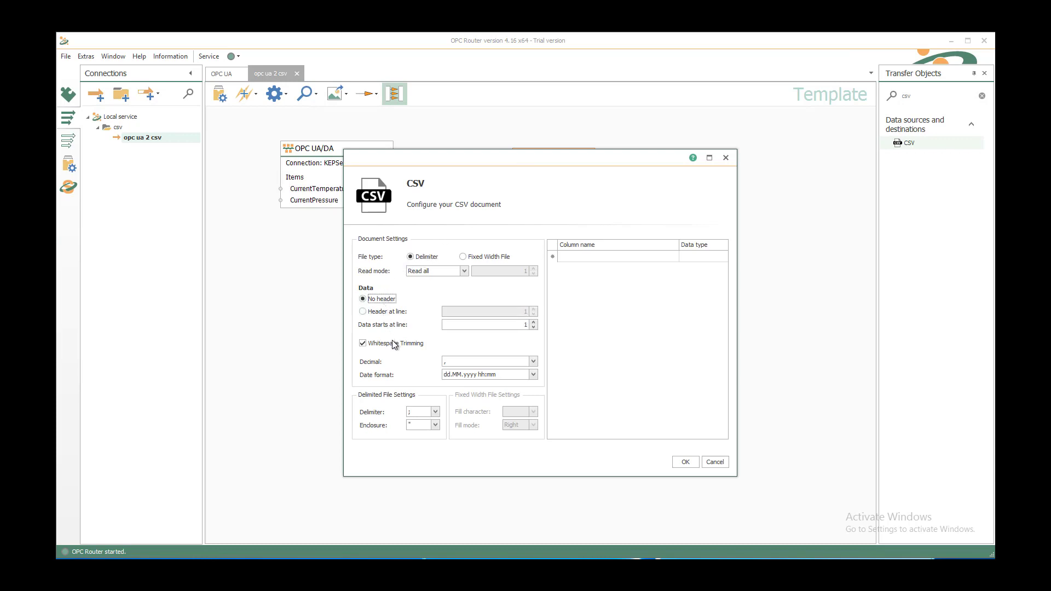
click(533, 361)
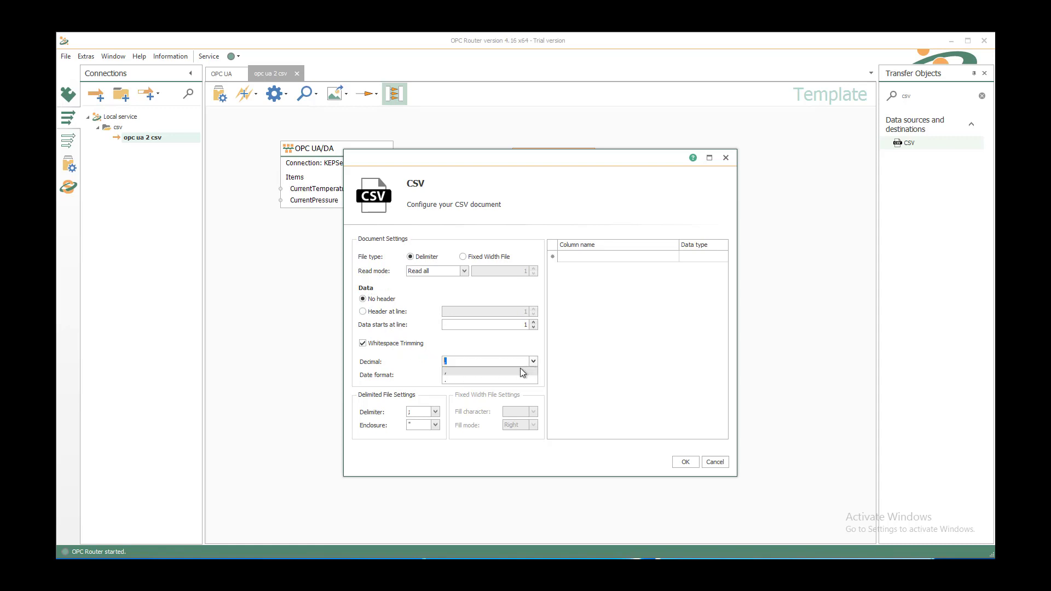
click(482, 381)
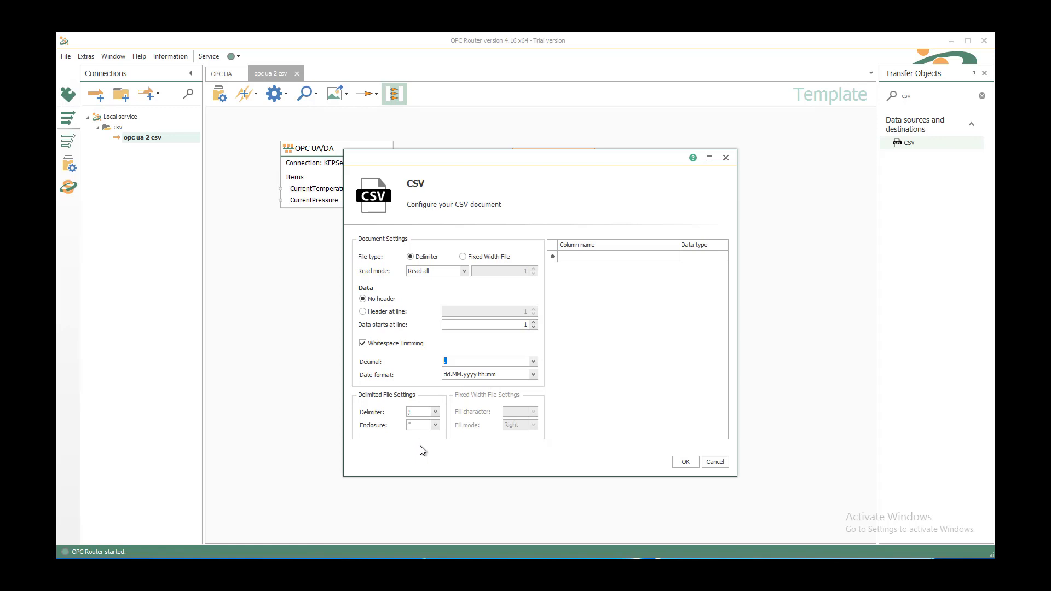
Step: Define the CSV columns Temperature, Pressure and Timestamp and accept the configuration
click(628, 256)
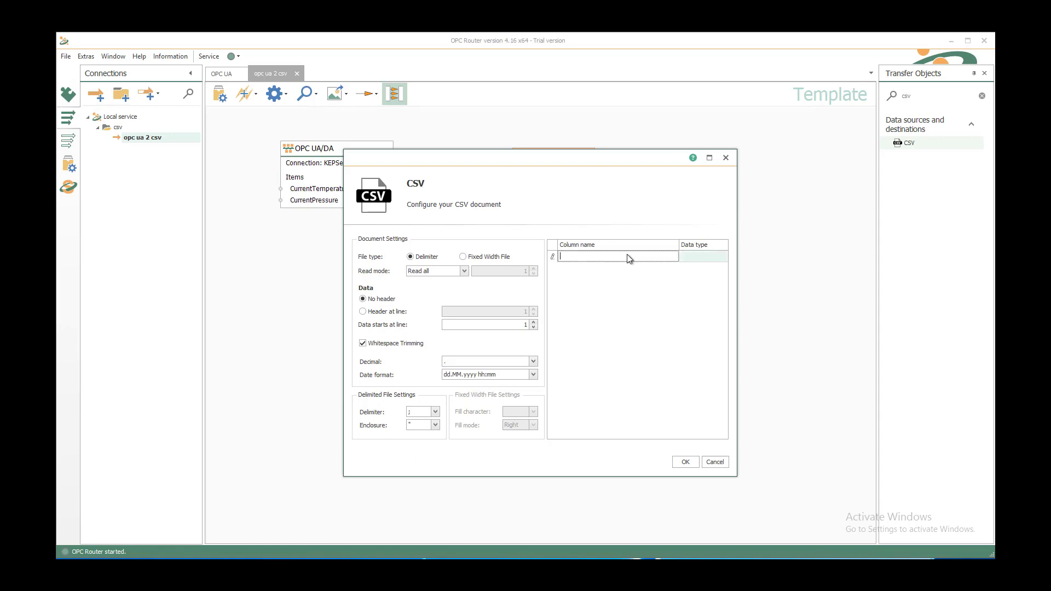
text(Temperature)
key(Return)
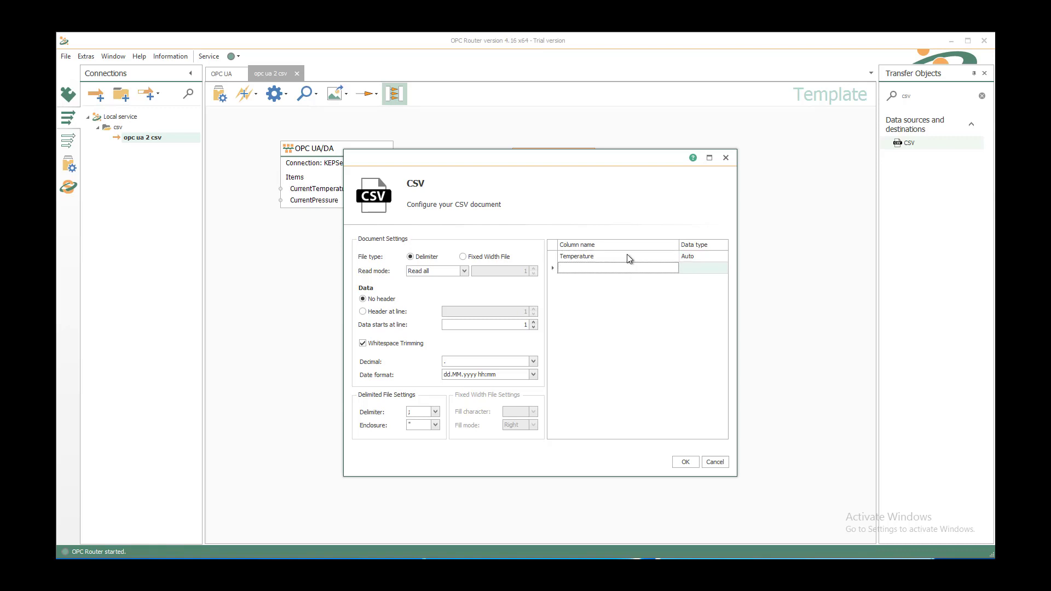
text(Pressure)
key(Return)
text(Timestamp)
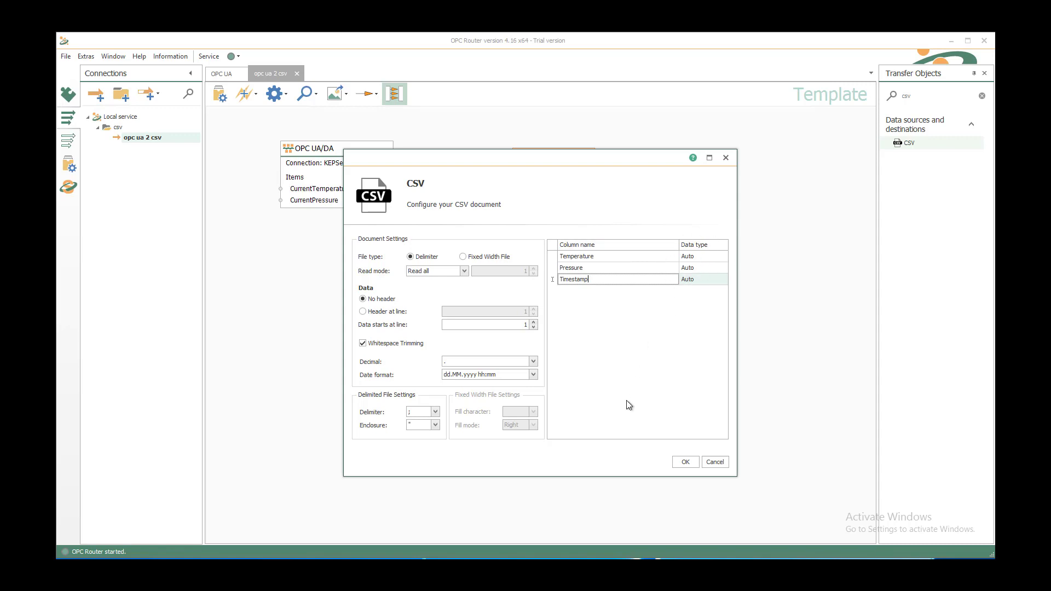
click(684, 462)
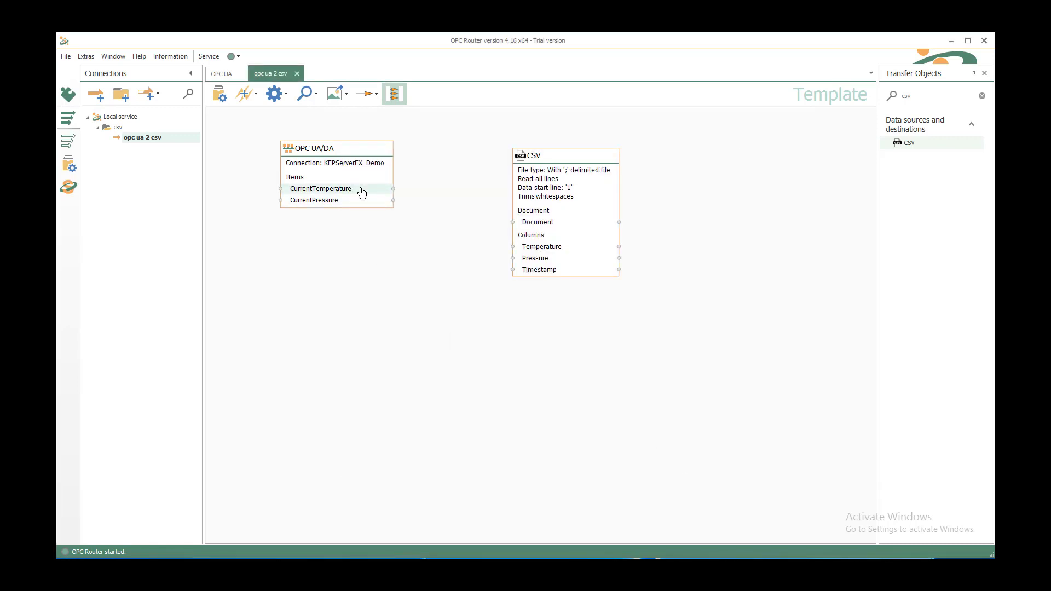
Step: Link CurrentTemperature to the CSV Temperature column and CurrentPressure to the Pressure column
drag(361, 191, 556, 249)
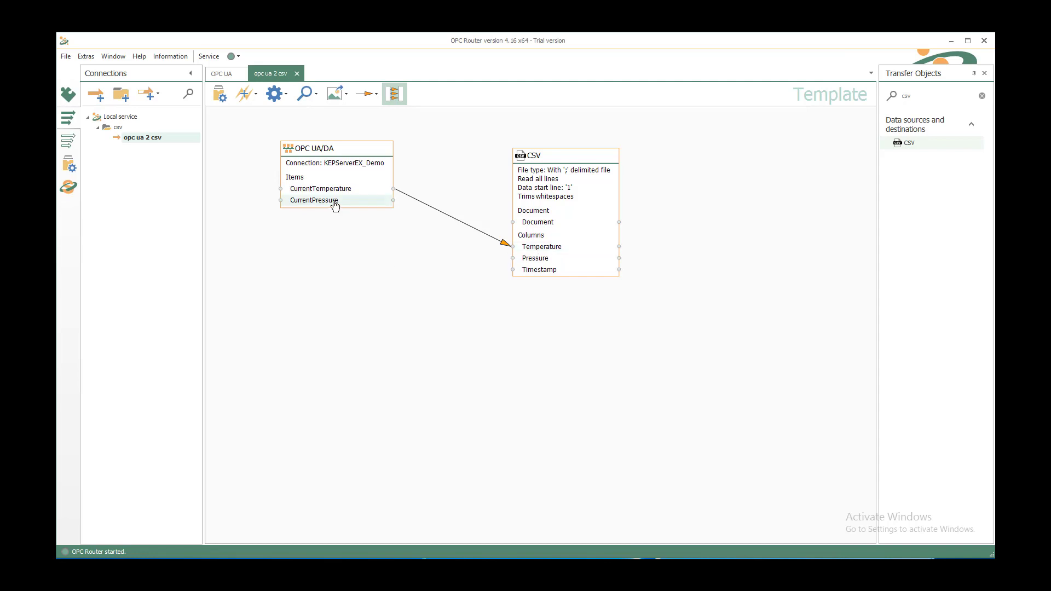
drag(335, 205, 539, 264)
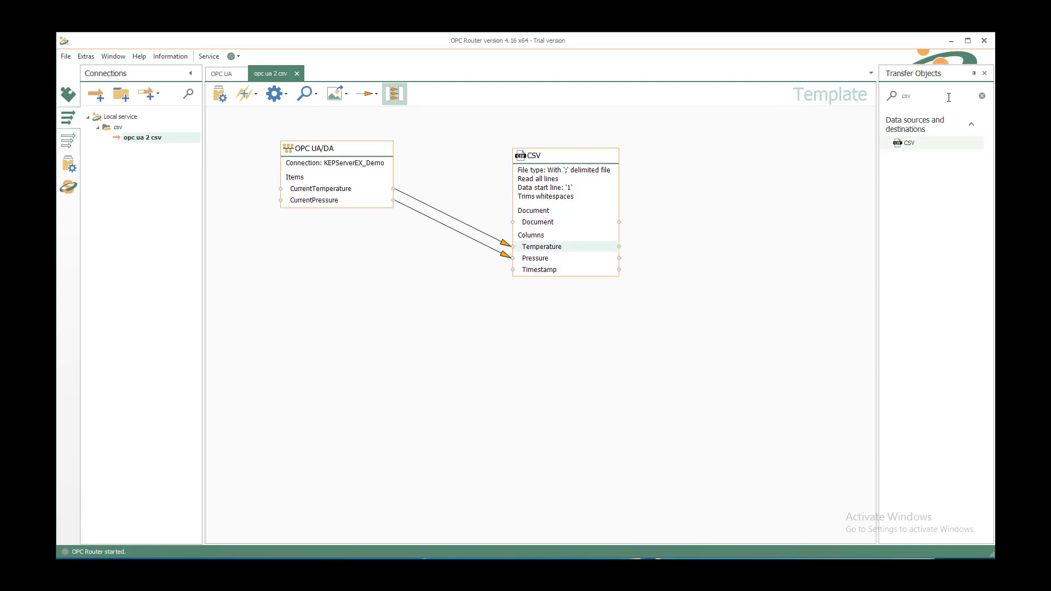
Step: Place a Variables object below the OPC UA/DA object and add the SystemTimeUTC variable to it
click(982, 96)
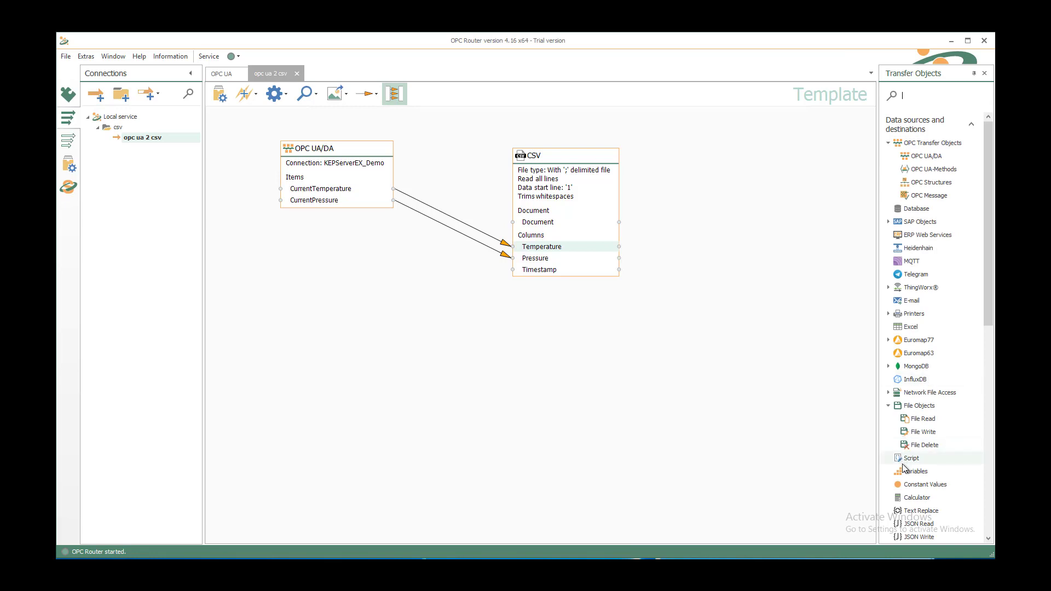
drag(909, 474, 283, 231)
double_click(301, 241)
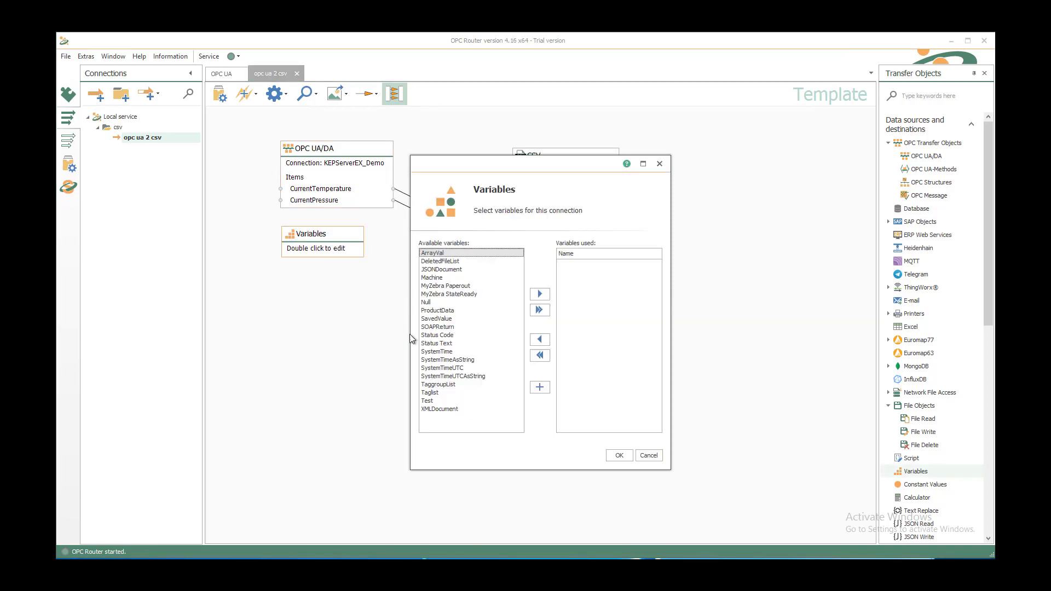
click(444, 368)
click(540, 294)
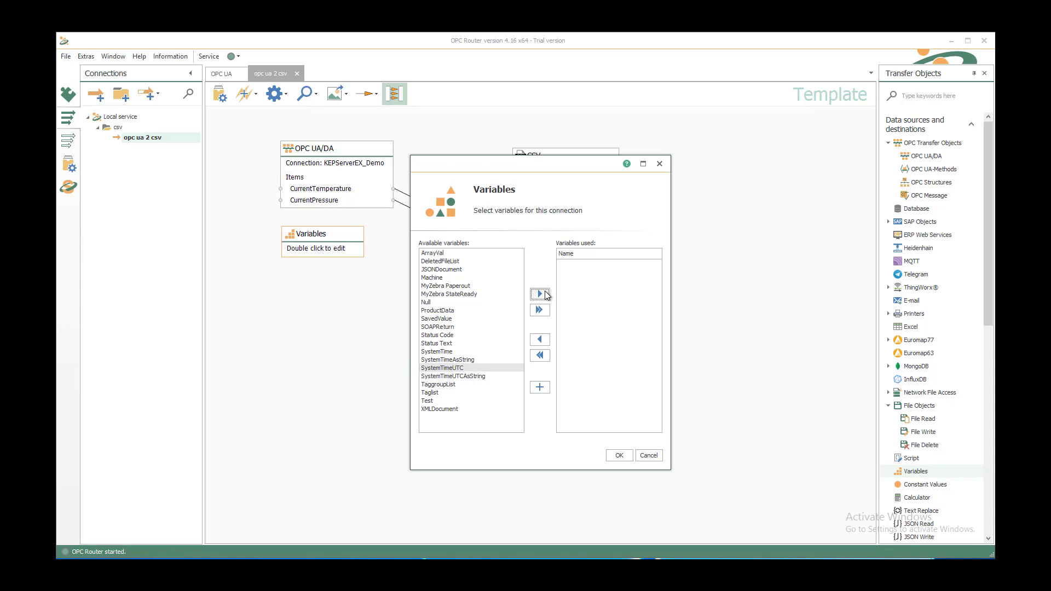
click(619, 456)
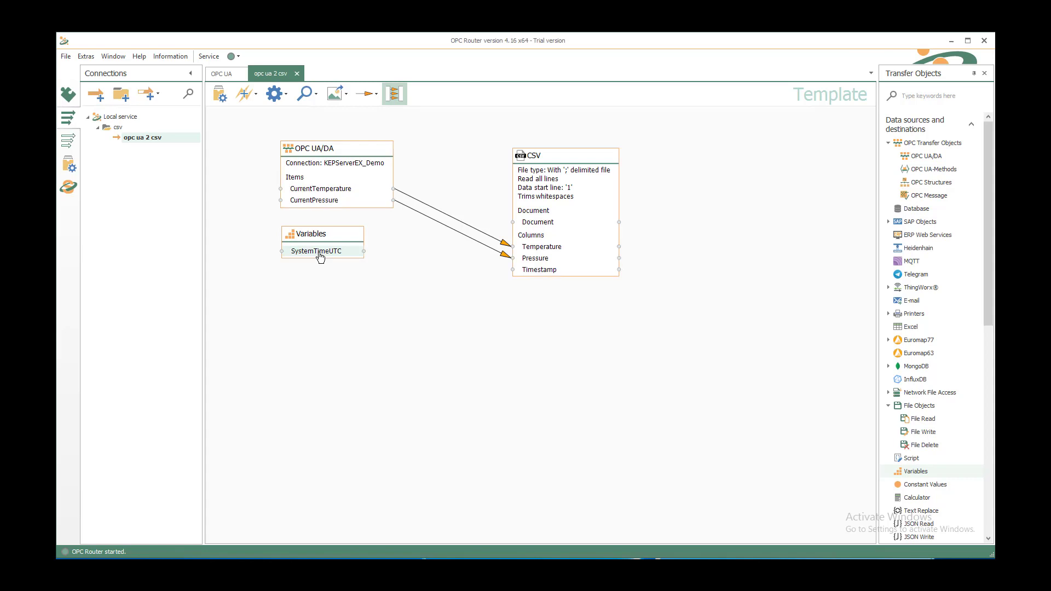
Step: Link SystemTimeUTC to the CSV Timestamp column and move the CSV object slightly higher in the template
drag(320, 257, 494, 271)
drag(530, 271, 531, 271)
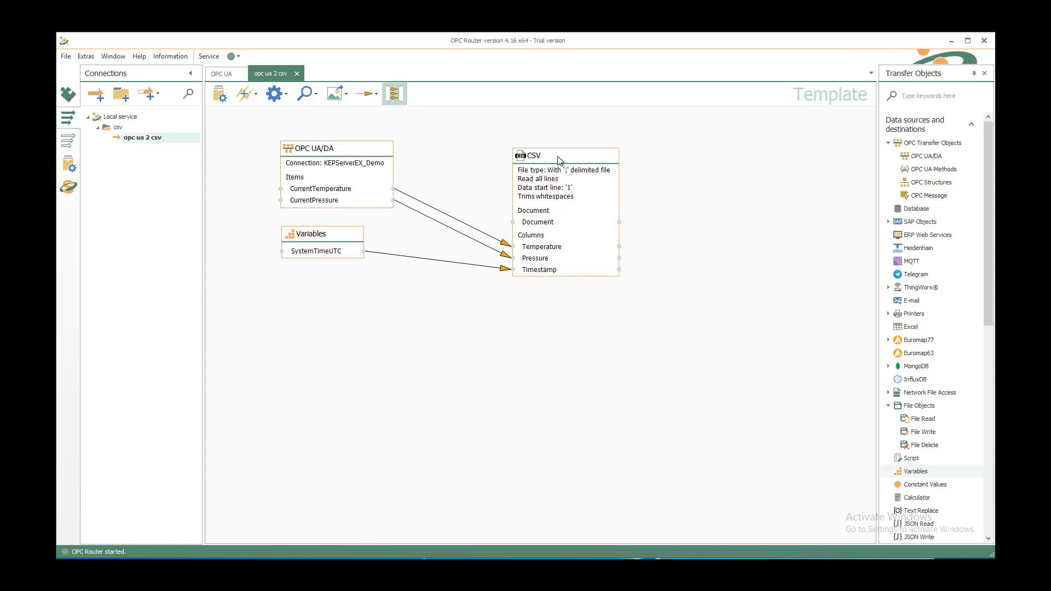
drag(542, 156, 547, 133)
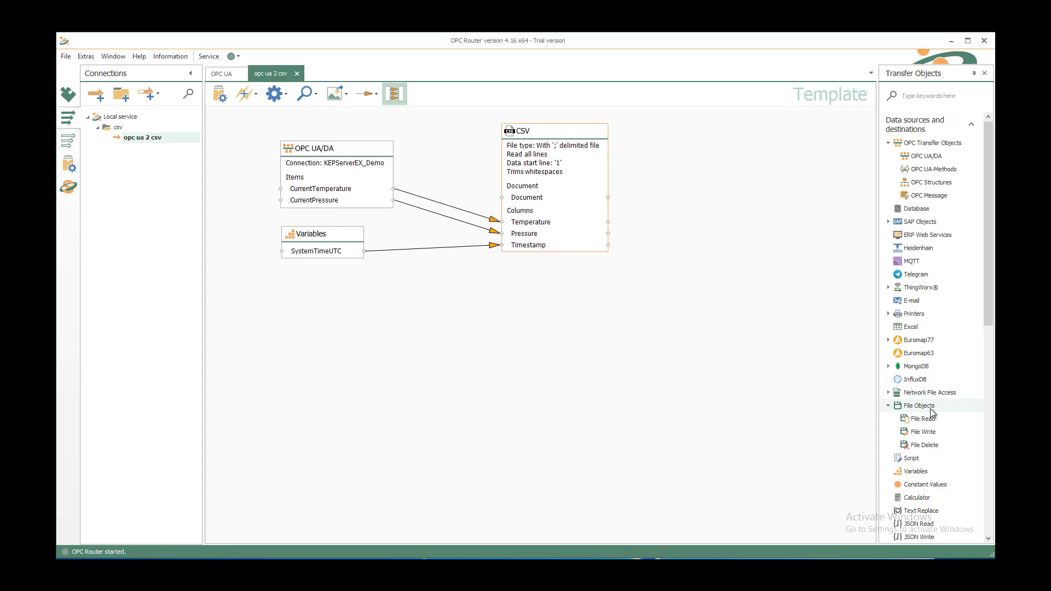
Step: Place a File Write object beside the CSV object and set its static output path to C:\Test\csv_demo
drag(929, 437, 754, 163)
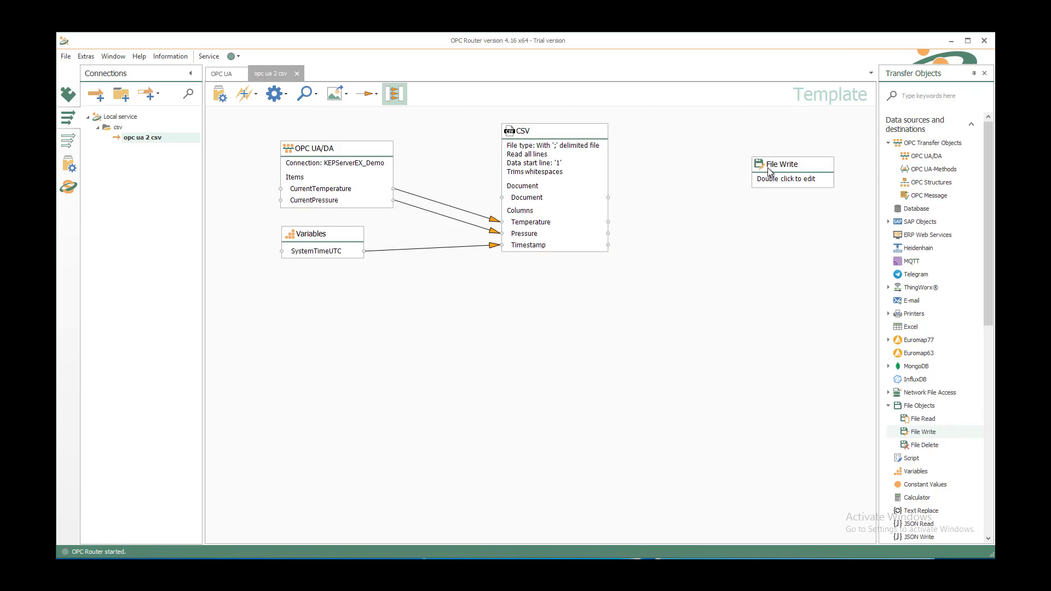
double_click(769, 172)
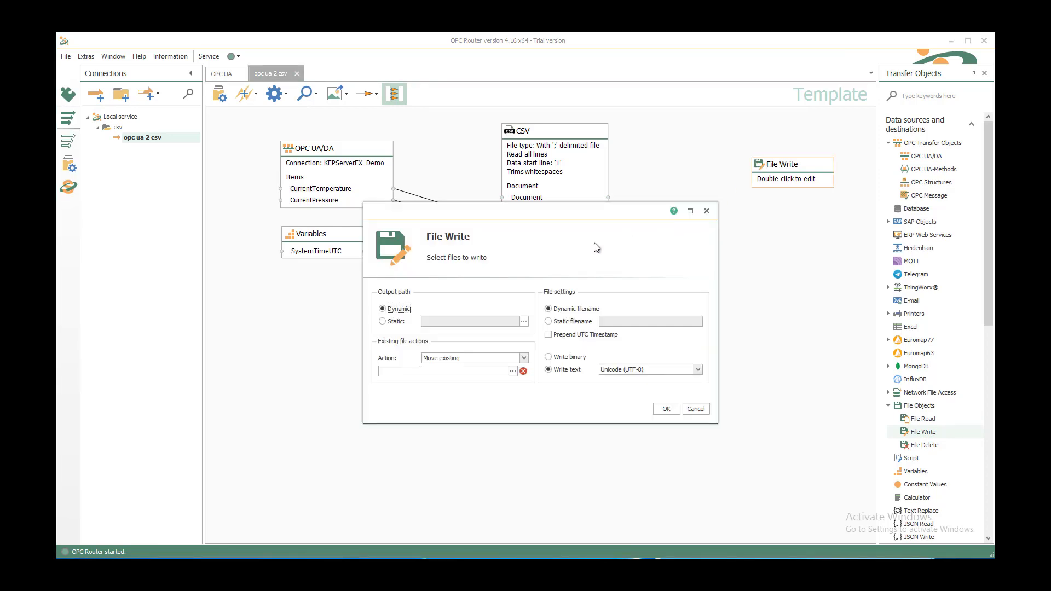
click(394, 324)
mouse_move(521, 322)
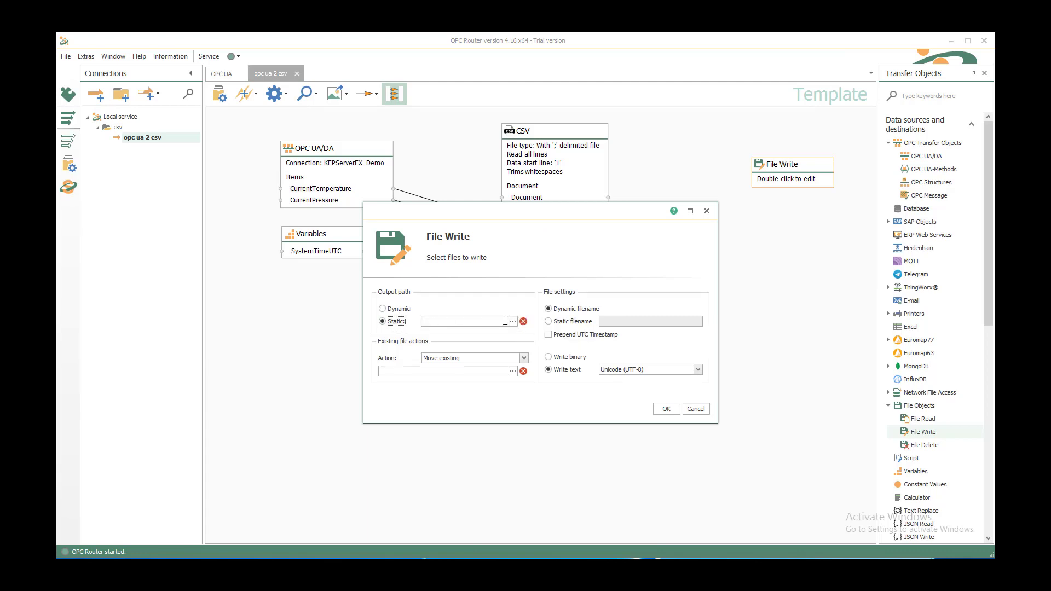
click(513, 323)
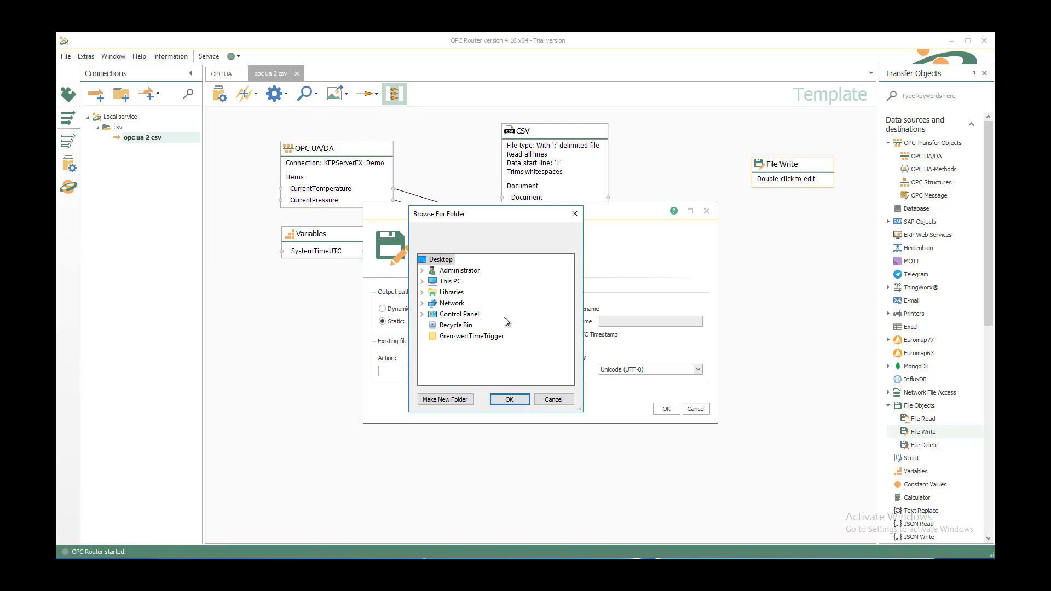
click(422, 281)
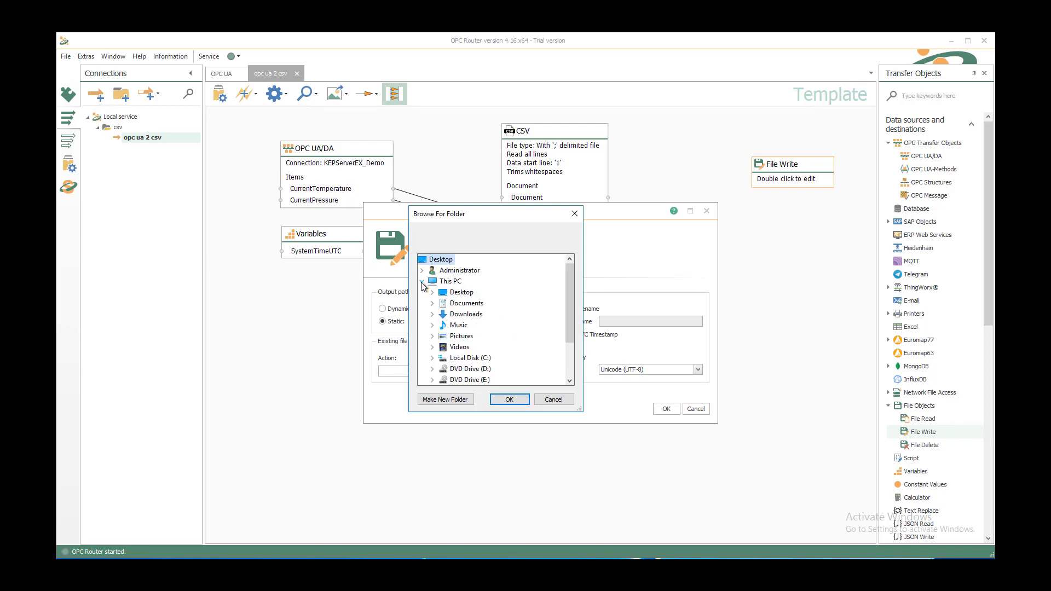
double_click(466, 359)
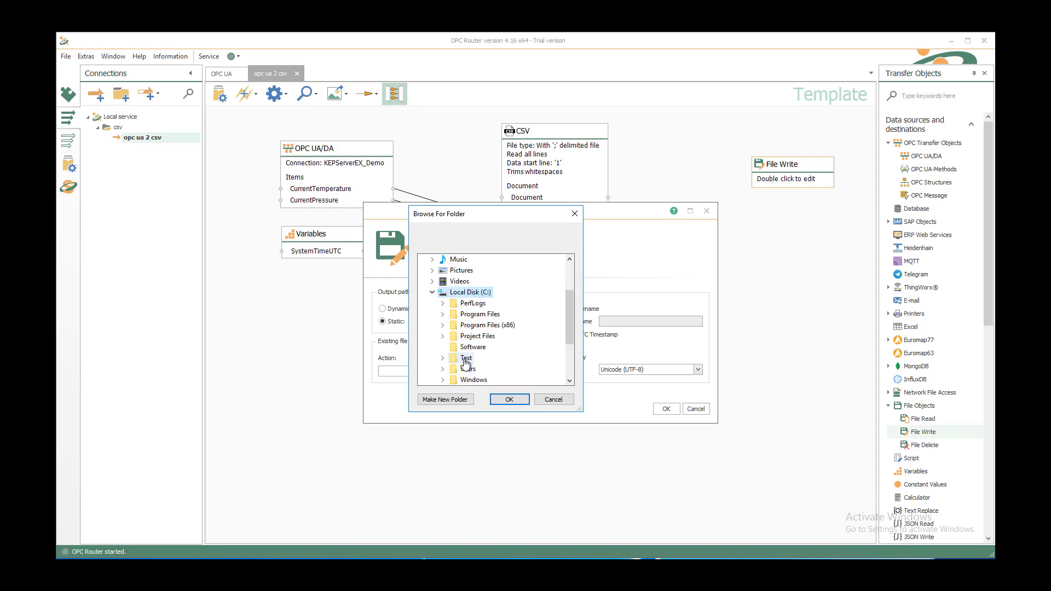
double_click(466, 360)
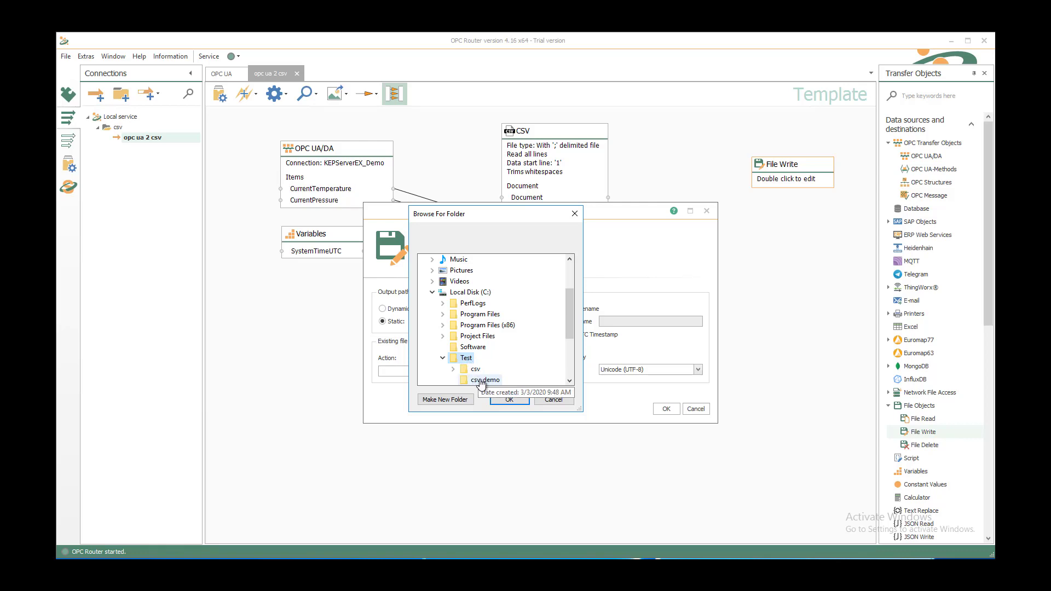
click(485, 380)
click(509, 400)
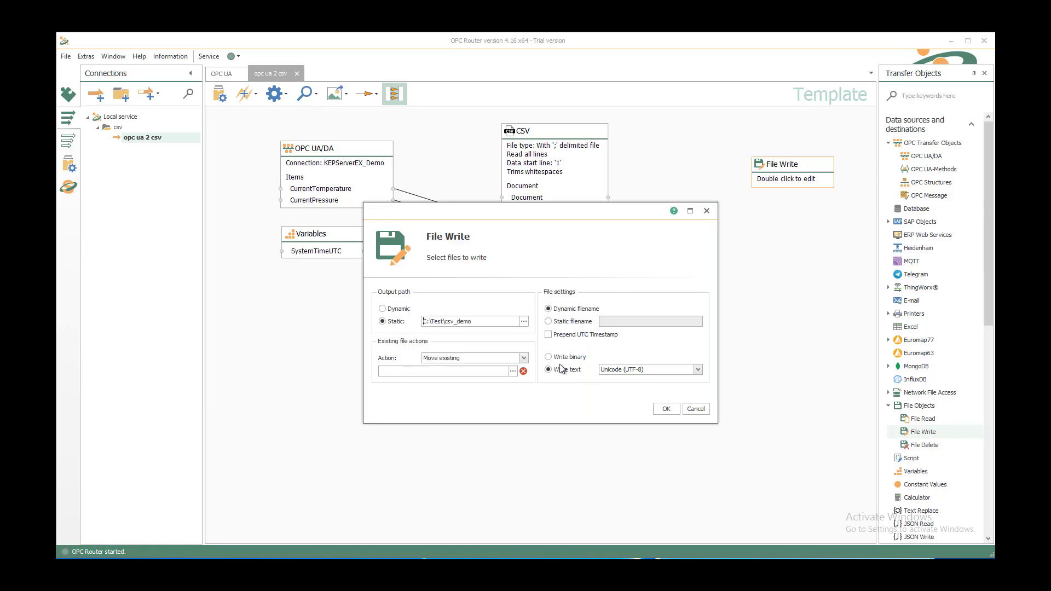
Step: Set the static filename to ProcessValues_Machine1.csv, choose Append for existing files and accept the File Write configuration
click(585, 323)
click(622, 322)
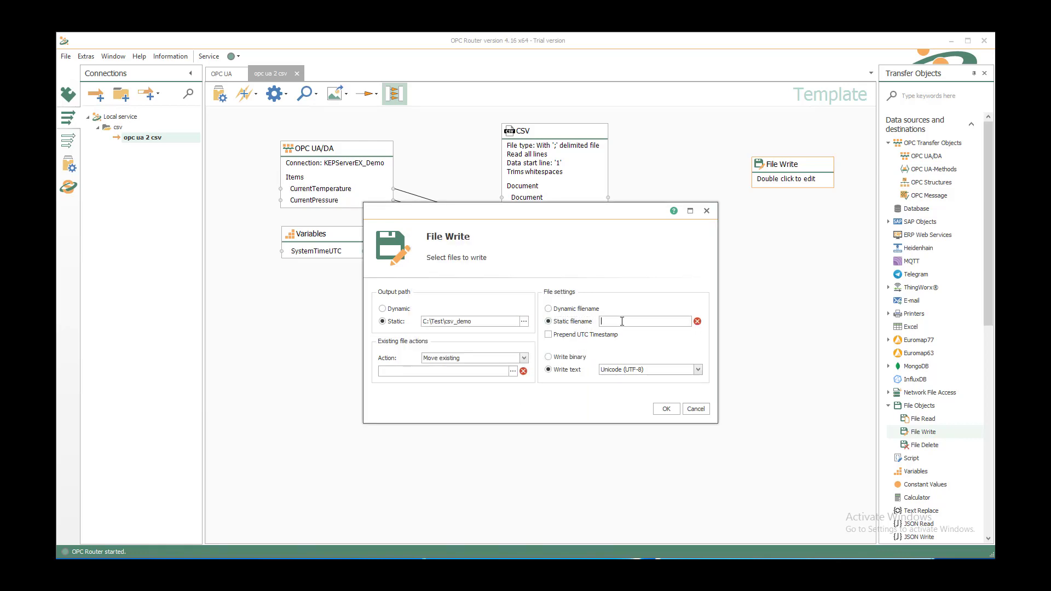
text(ProcessValues_Machine1.csv)
click(524, 358)
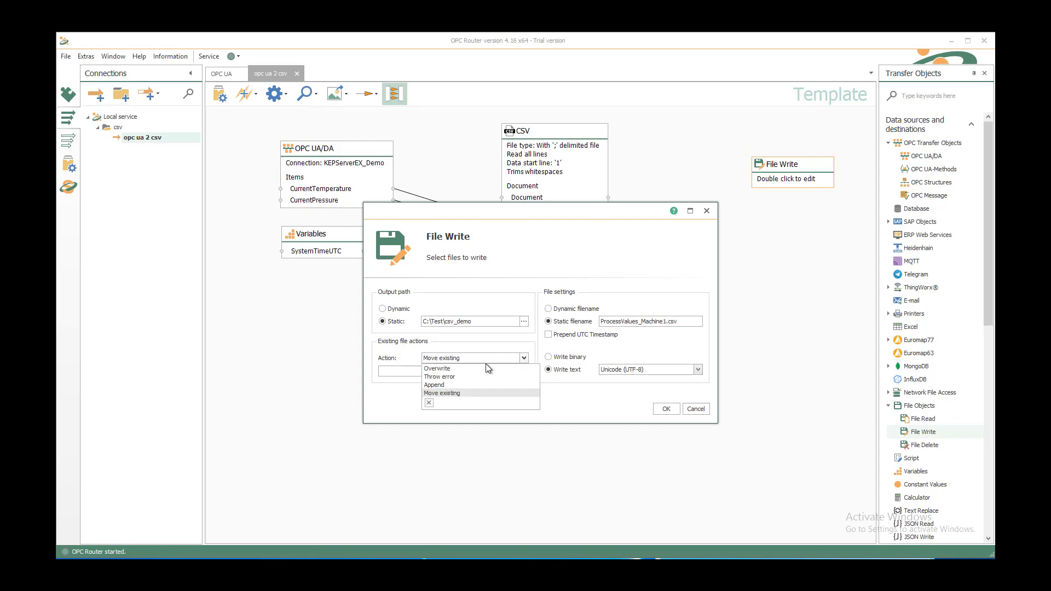
click(455, 384)
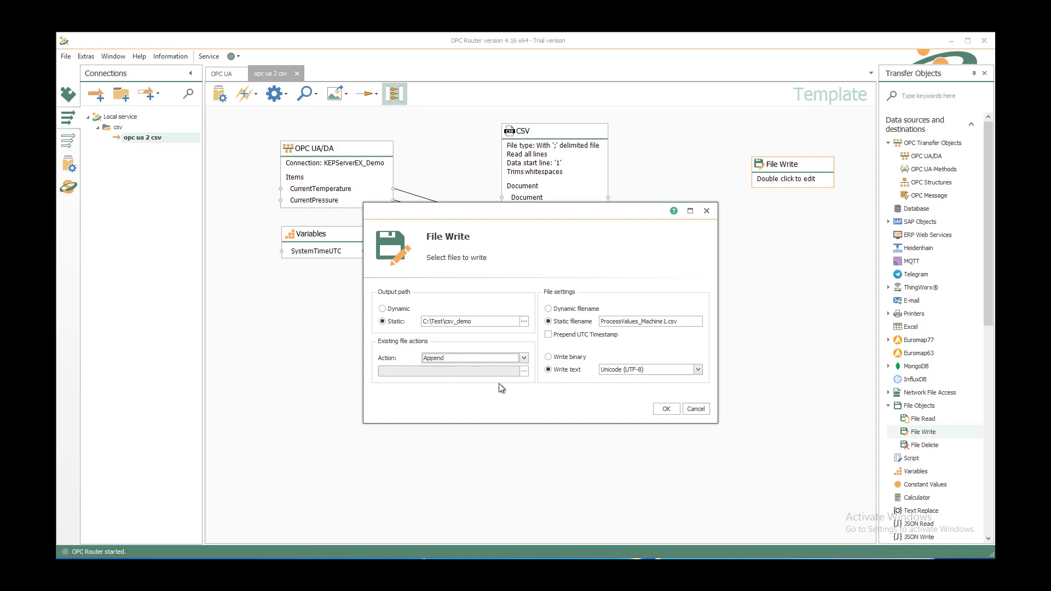
click(667, 410)
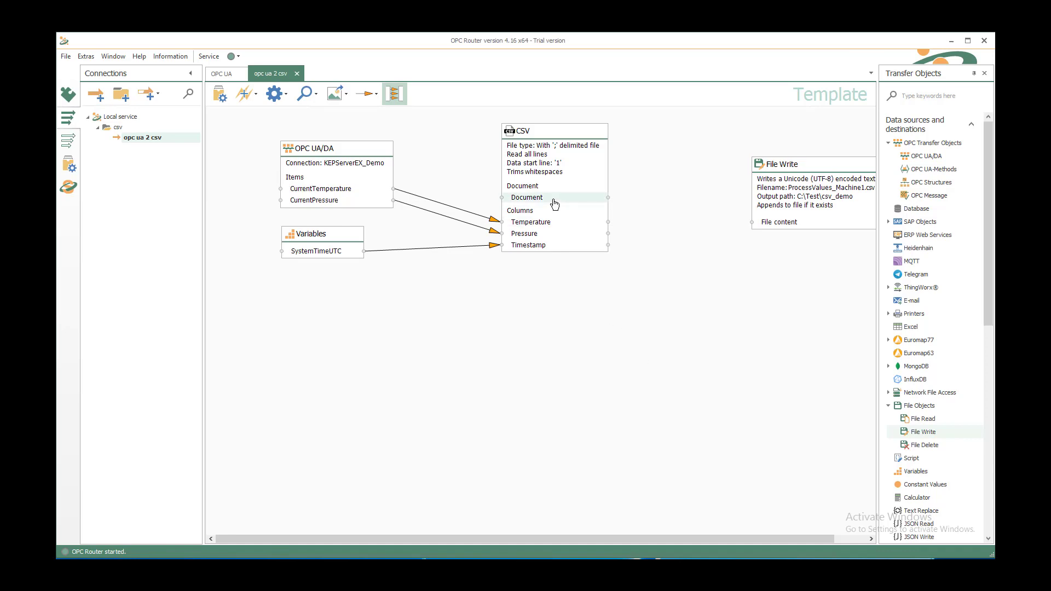
Step: Link the CSV Document to the File Write object's File content and move File Write closer to the CSV object
drag(554, 204, 764, 223)
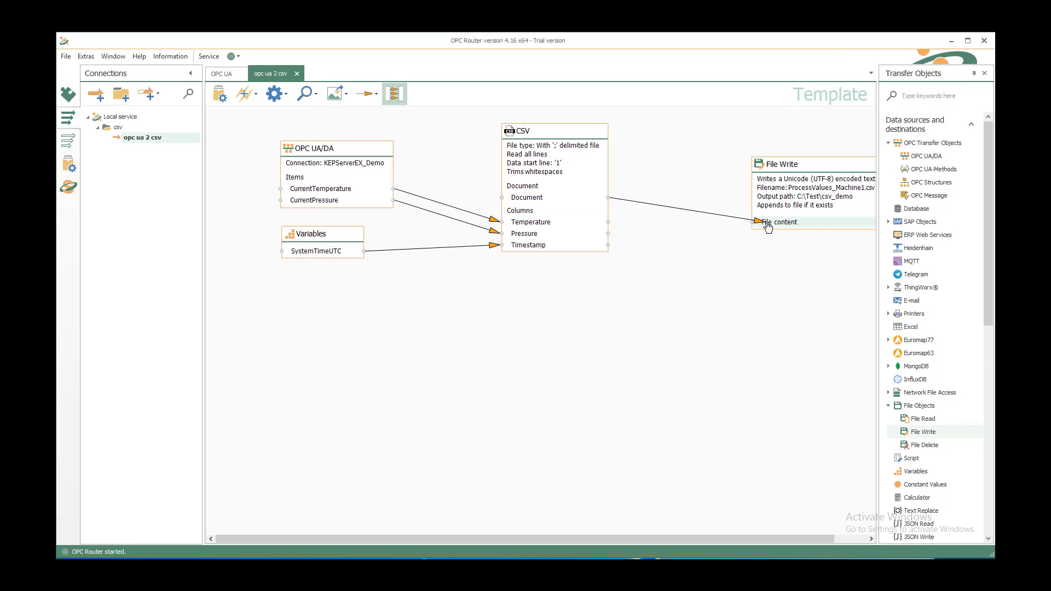
drag(783, 171, 745, 146)
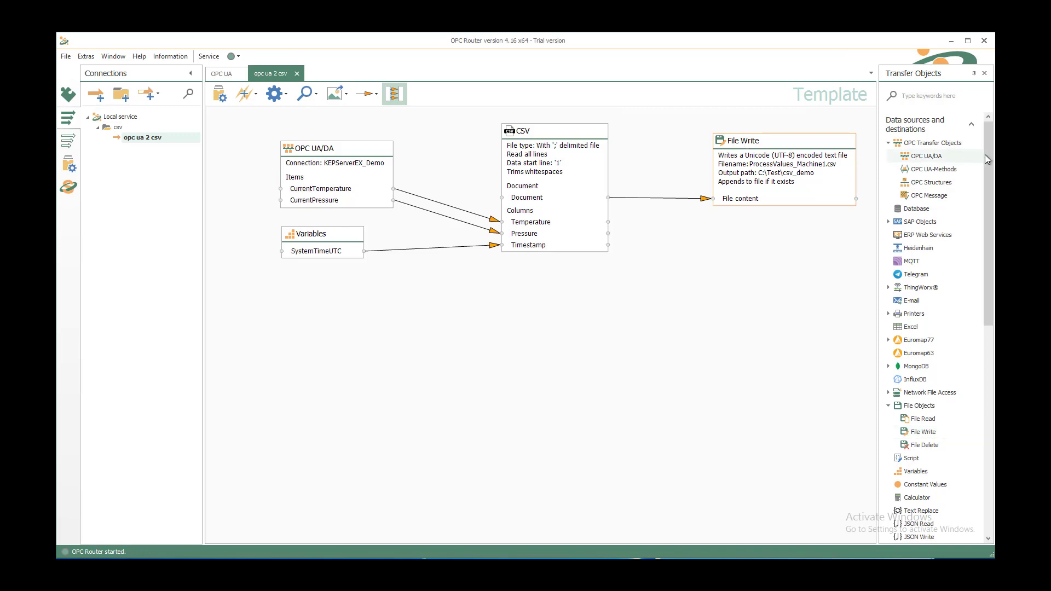
Step: Add a Data Change trigger below the Variables object, using KEPServerEX_Demo and Machine1's CurrentPressure as the trigger item
drag(988, 167, 989, 335)
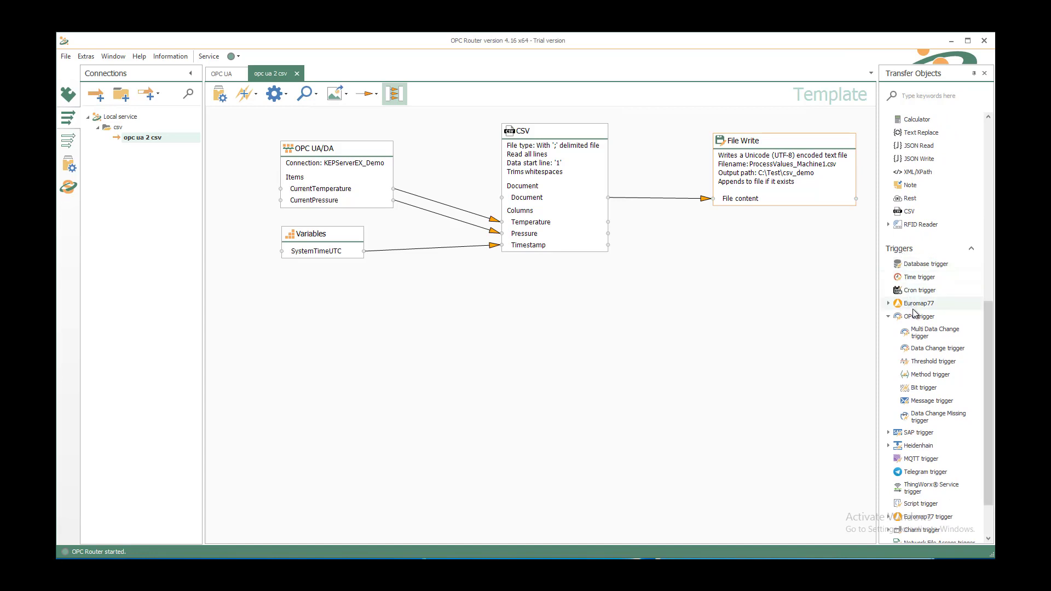
drag(933, 348, 298, 305)
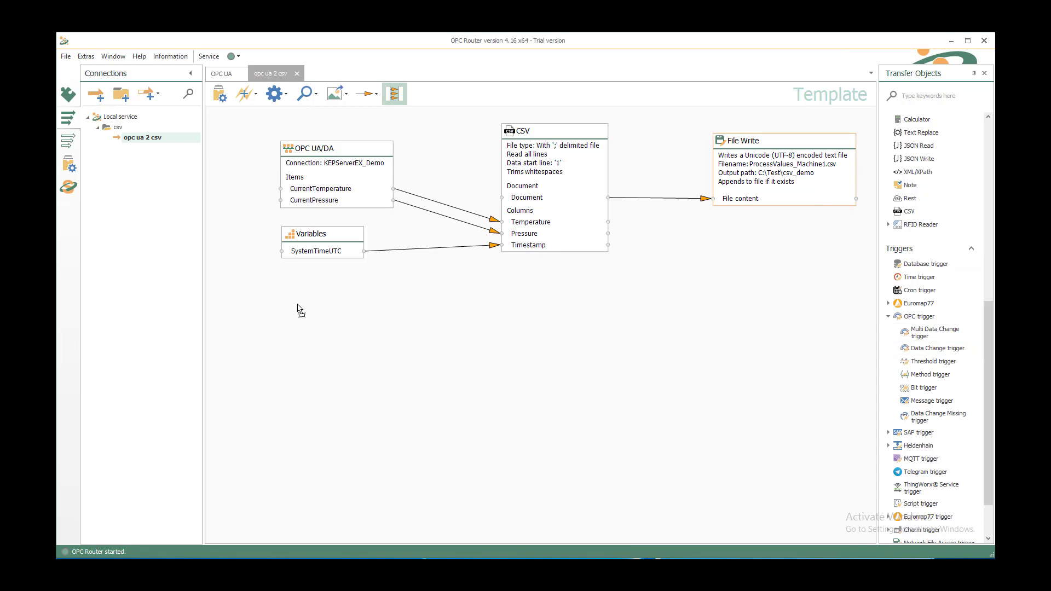
double_click(323, 319)
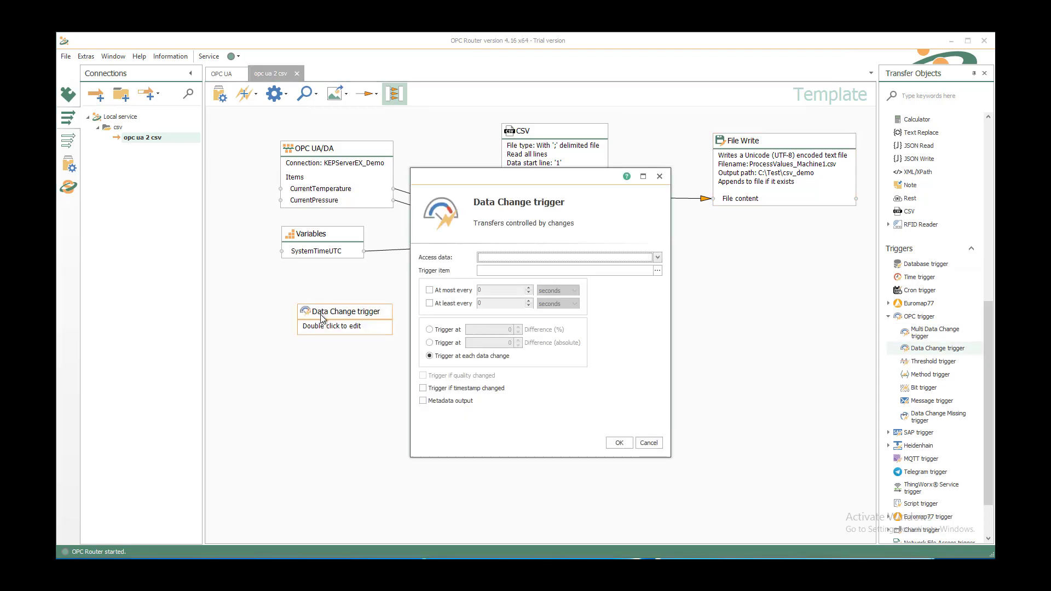
click(658, 258)
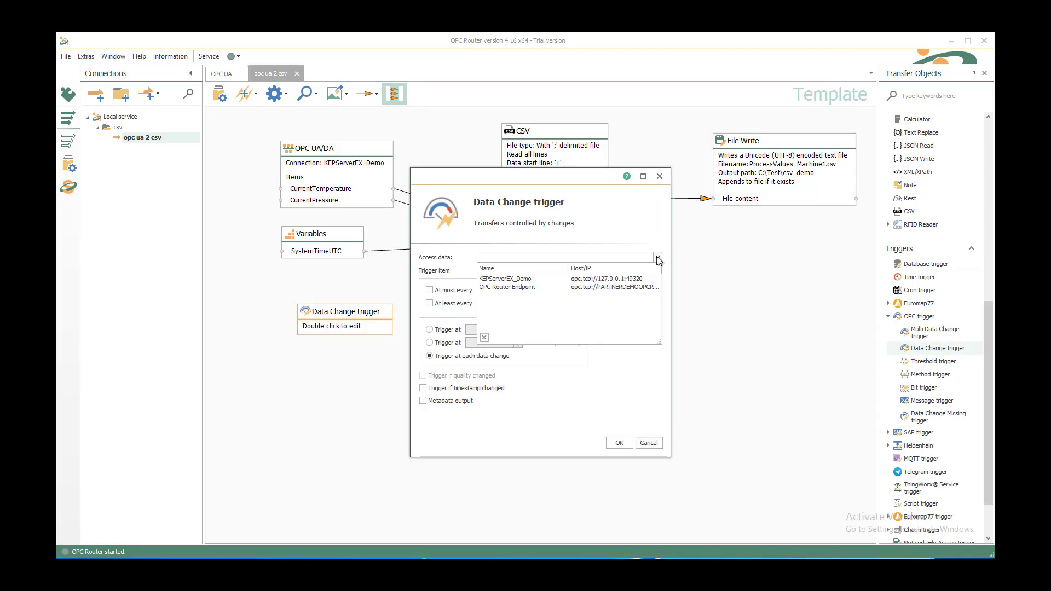
click(535, 279)
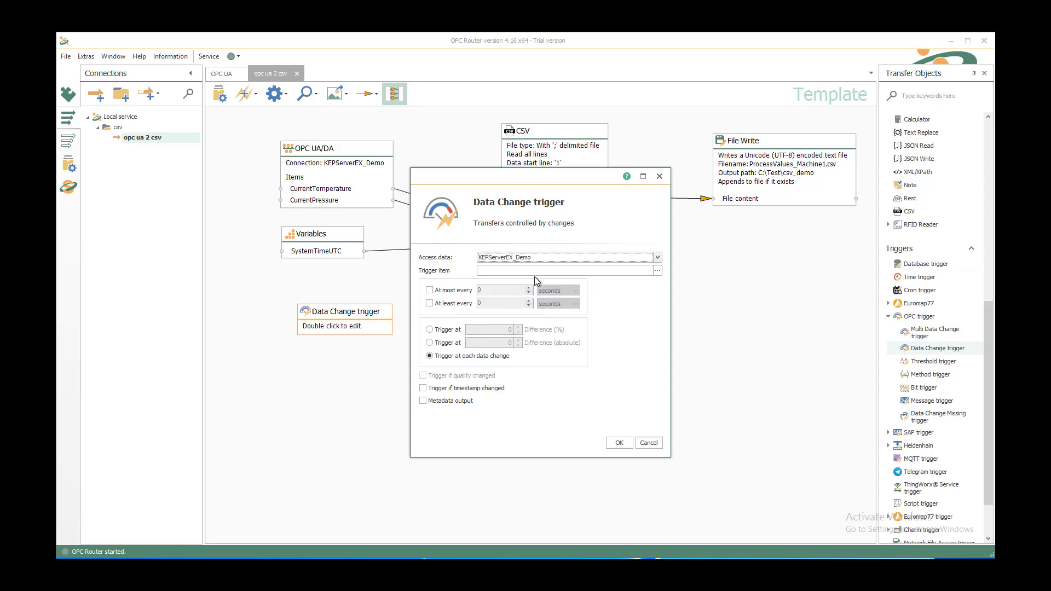
click(658, 270)
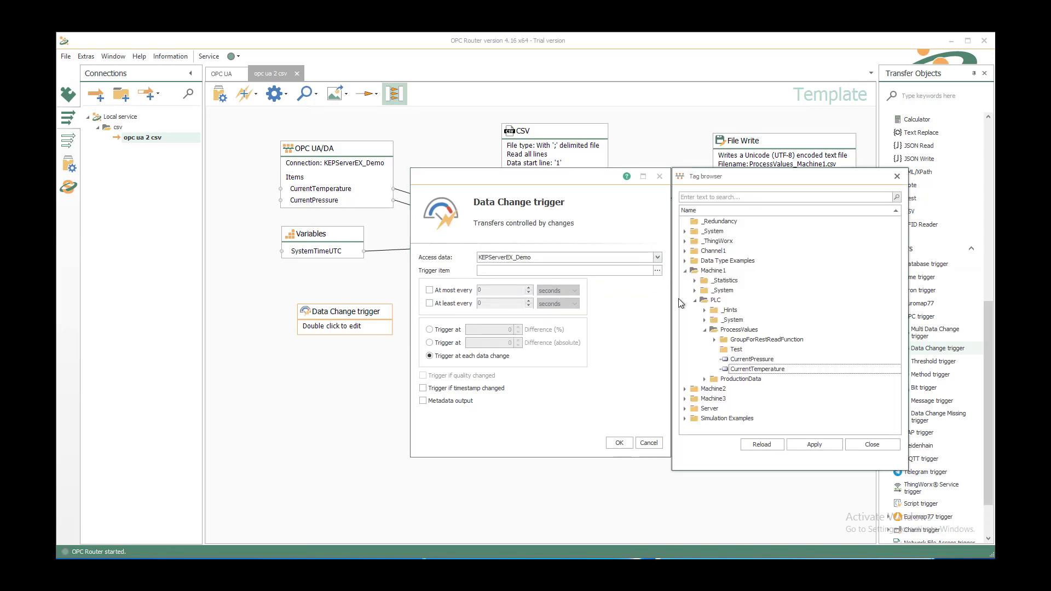
double_click(751, 359)
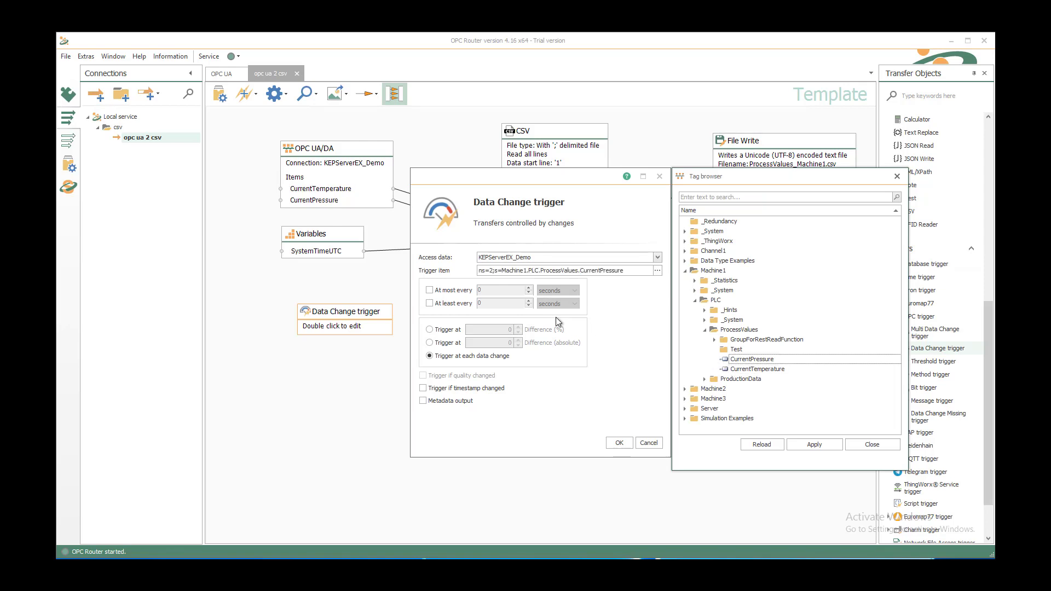
Step: Set the pressure trigger to fire at an absolute difference of 0.1 and accept its configuration
click(444, 343)
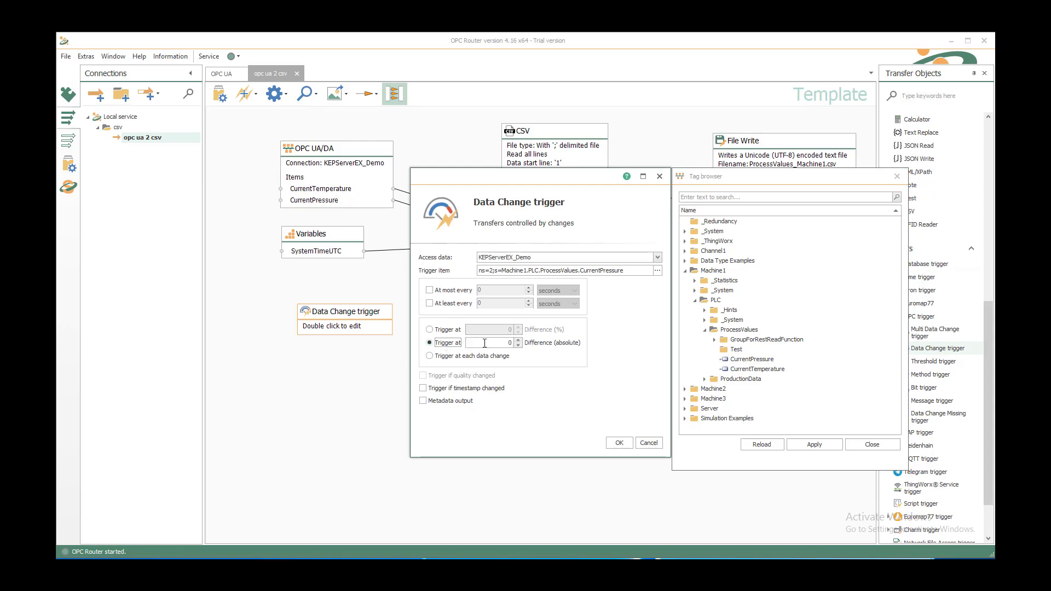
double_click(507, 344)
click(620, 444)
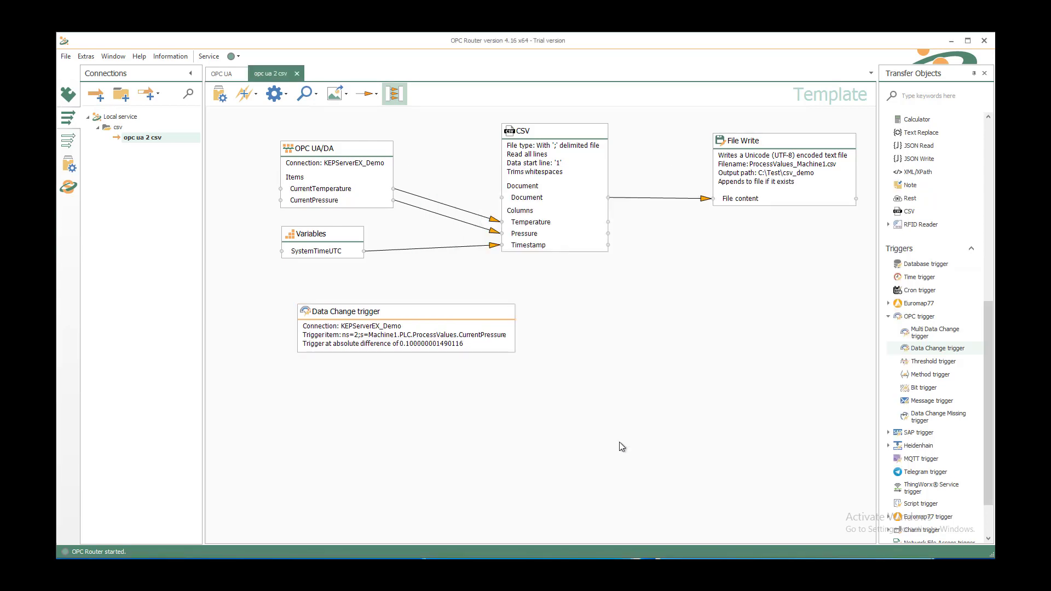
Step: Duplicate the Data Change trigger and place the copy beside the original
right_click(440, 325)
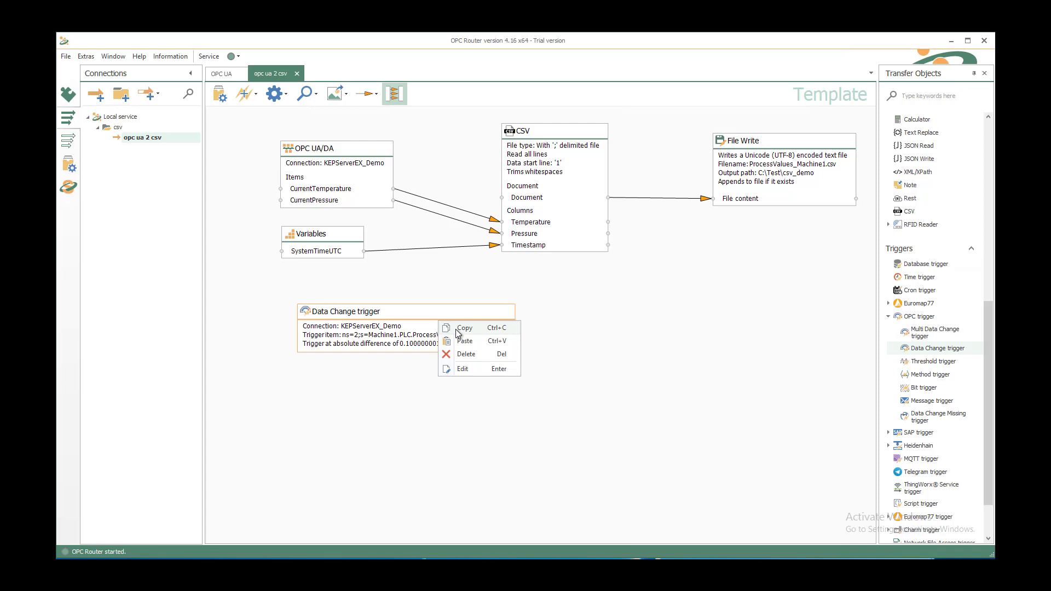
click(464, 328)
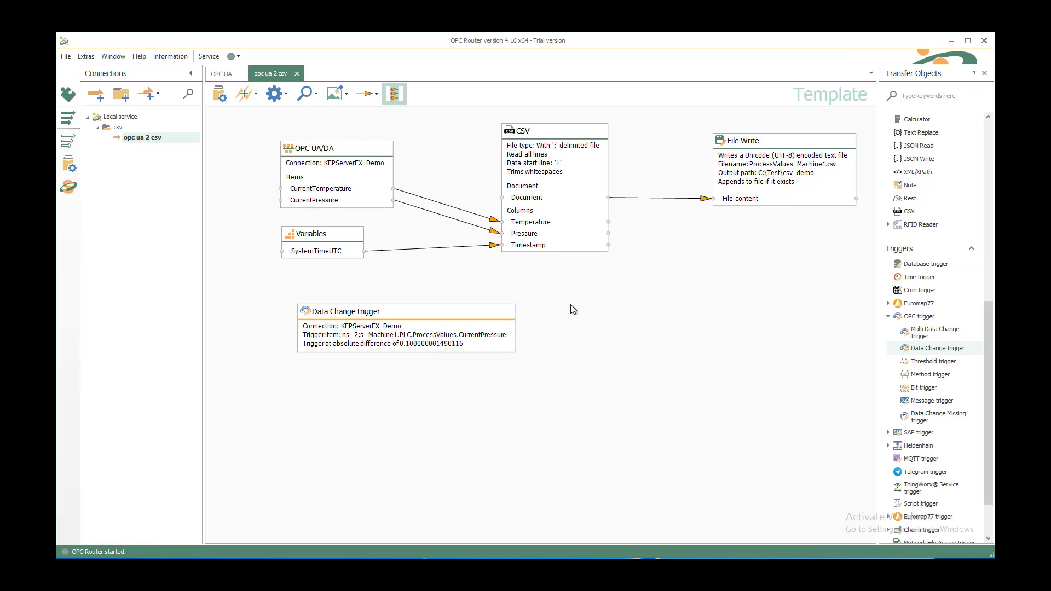
right_click(573, 310)
click(597, 326)
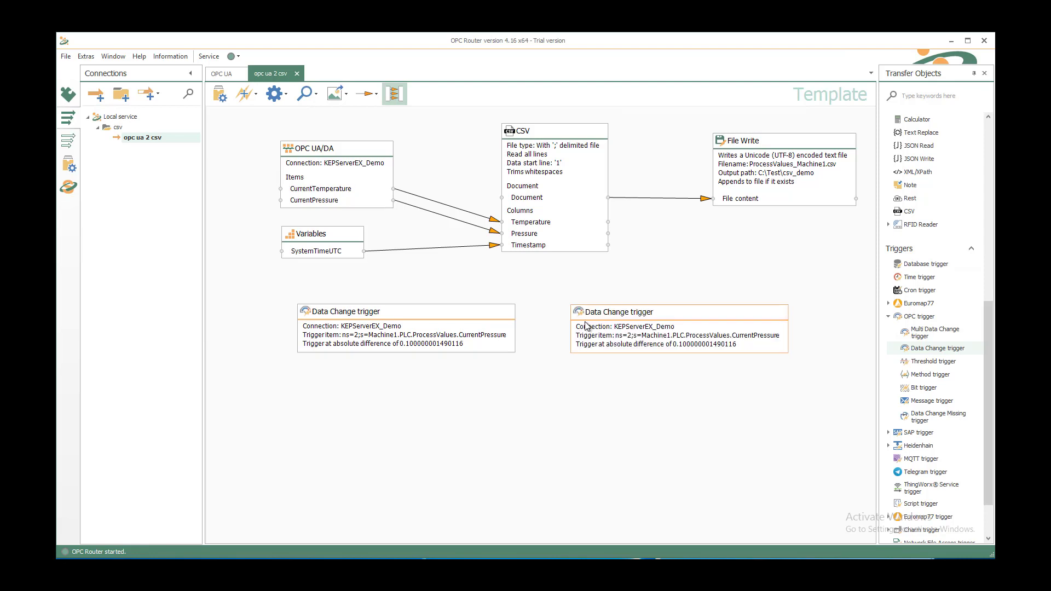
Step: Change the copied Data Change trigger's item to Machine1's CurrentTemperature and accept its configuration
double_click(586, 327)
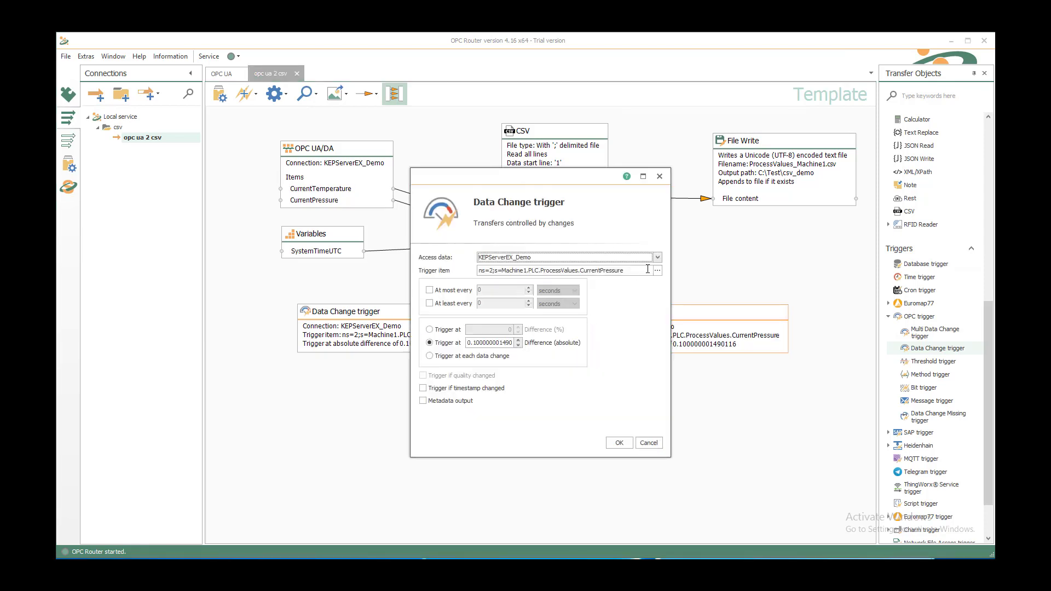
click(658, 270)
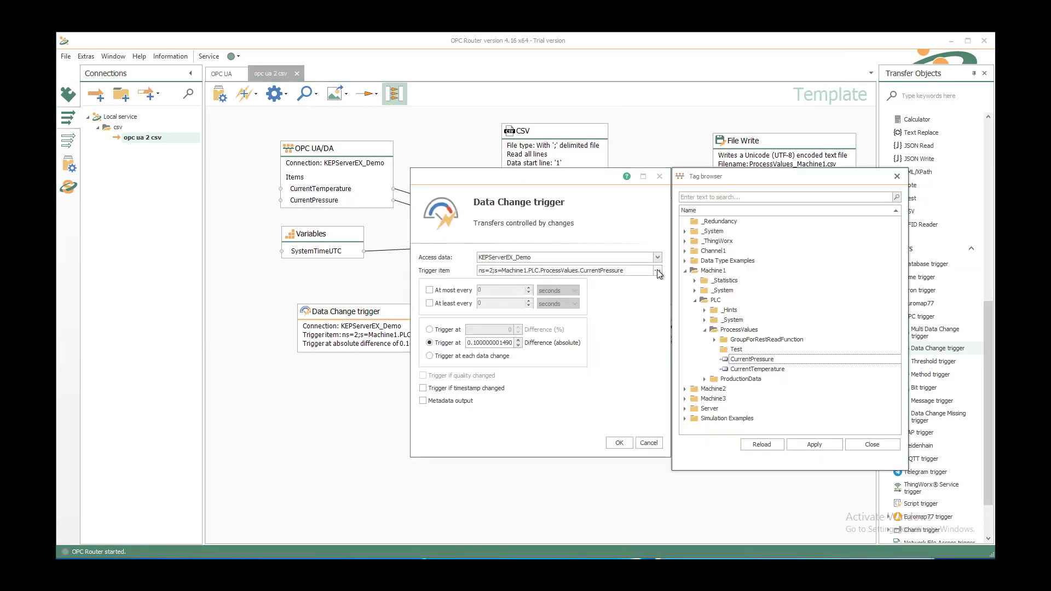
double_click(758, 369)
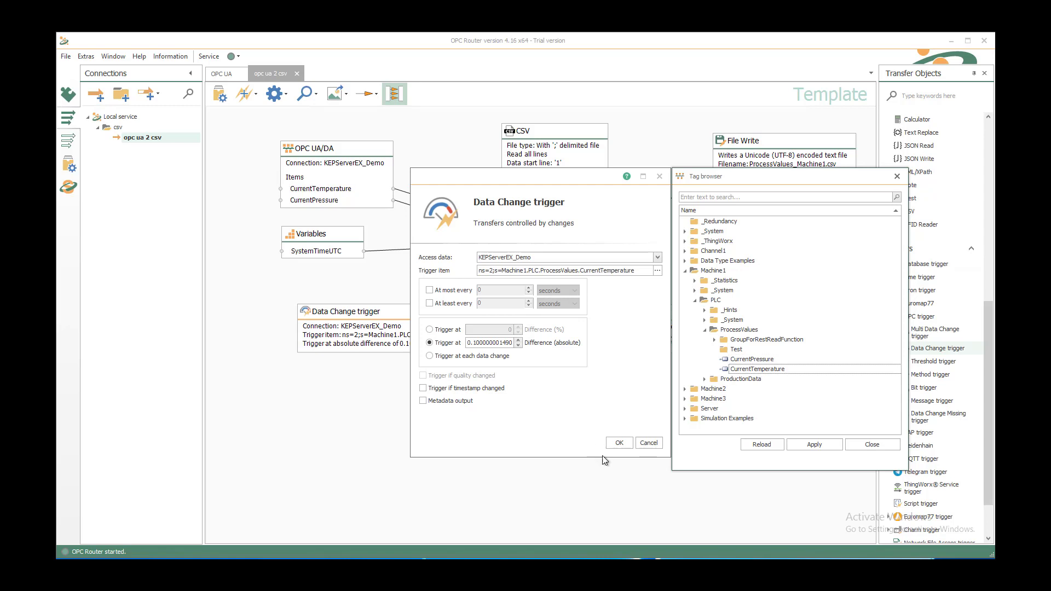
click(619, 443)
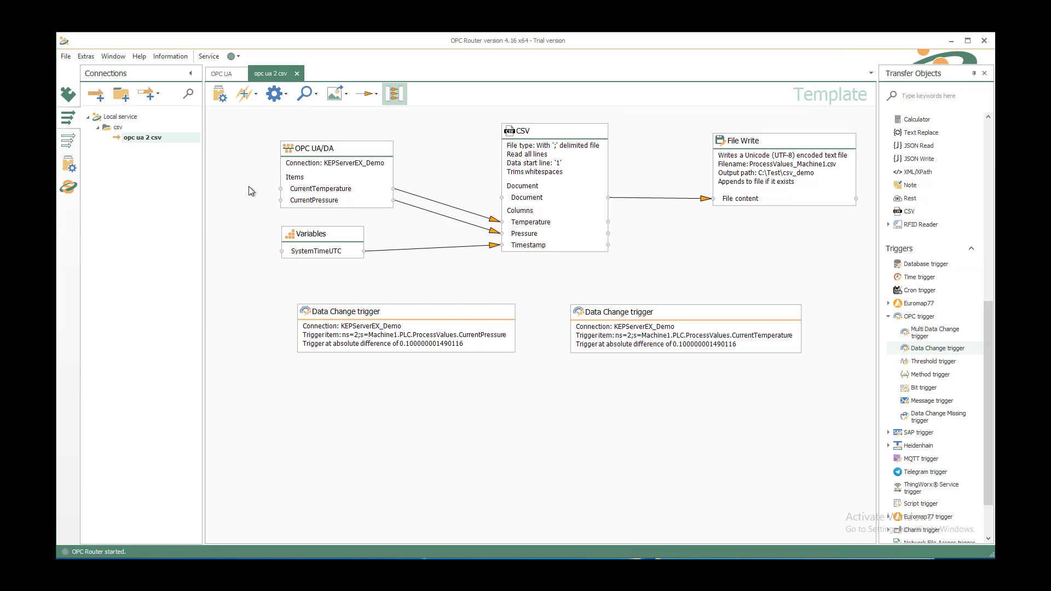
Step: Set the opc ua 2 csv connection productive
click(219, 94)
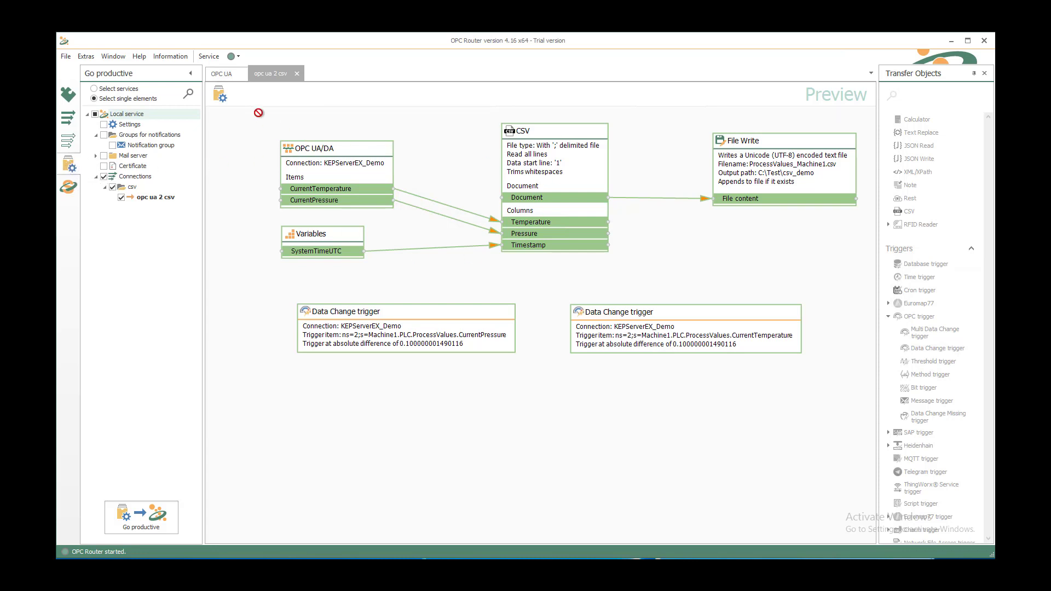
click(218, 94)
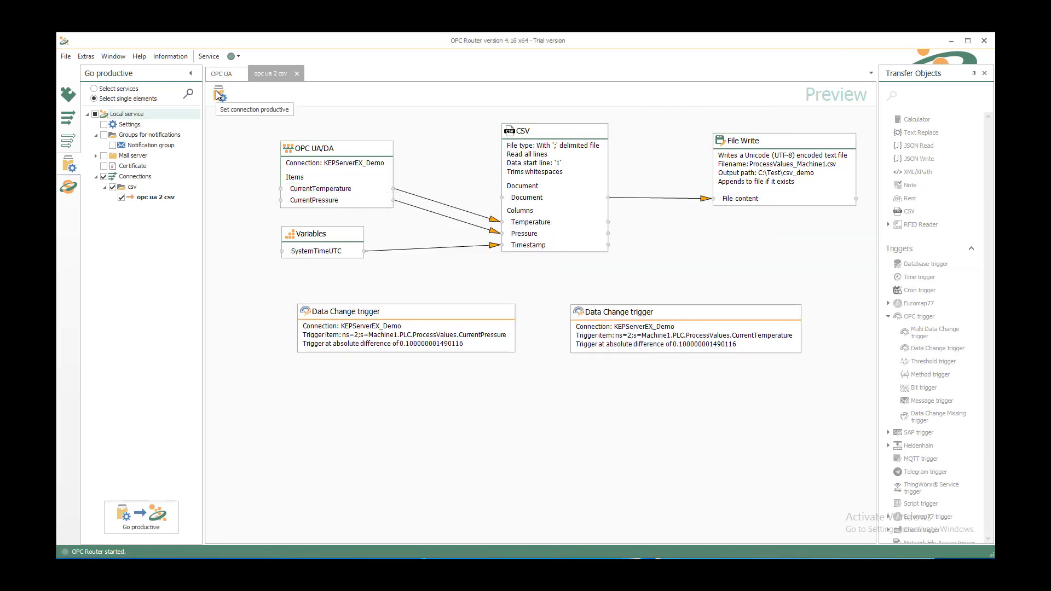
Step: Open the connection's runtime view and examine the timestamp and CSV content being transferred
click(69, 188)
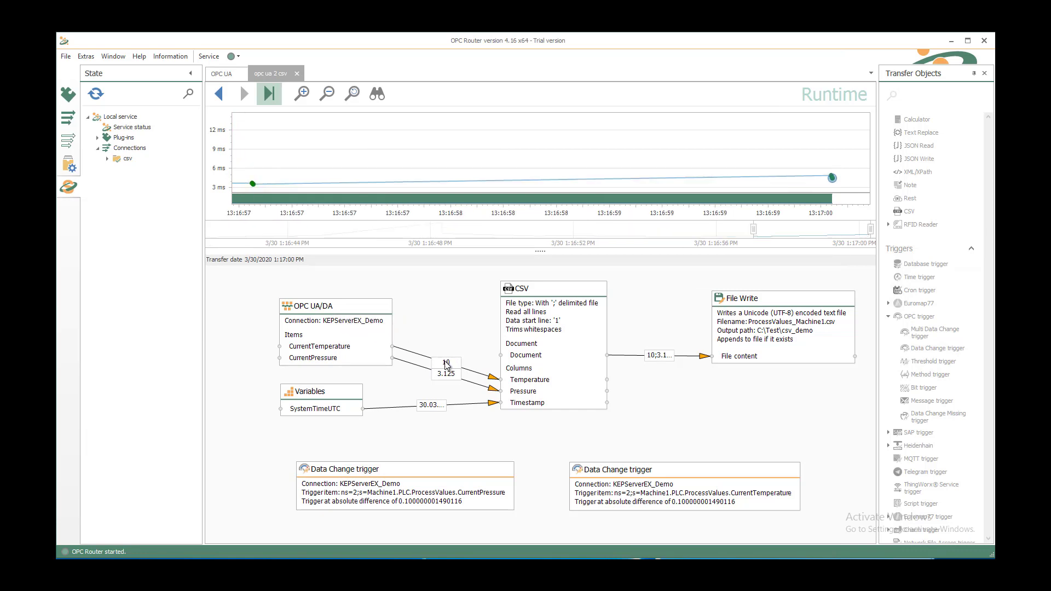
mouse_move(435, 405)
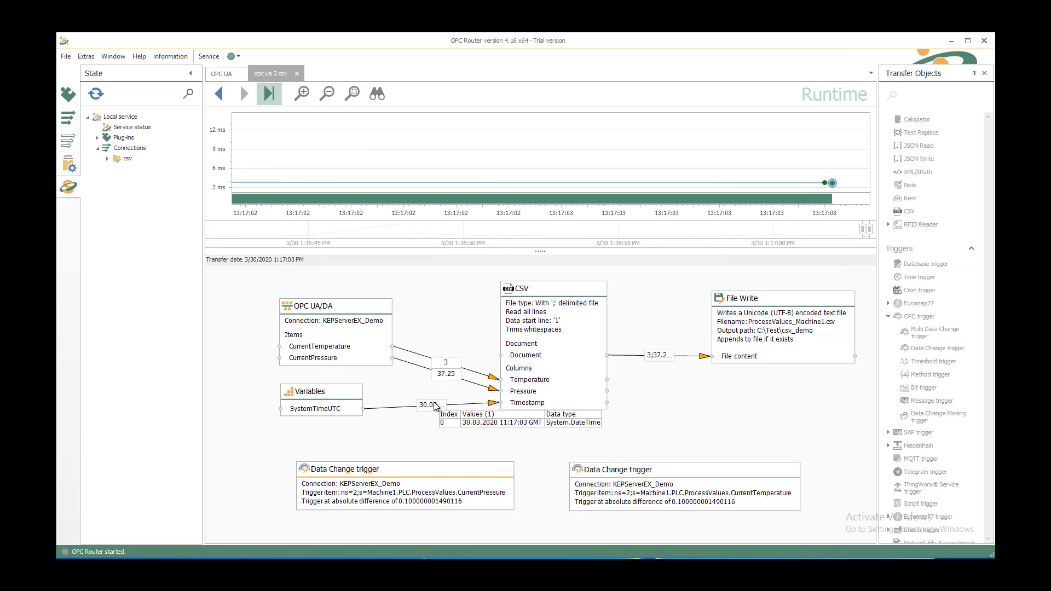
mouse_move(652, 360)
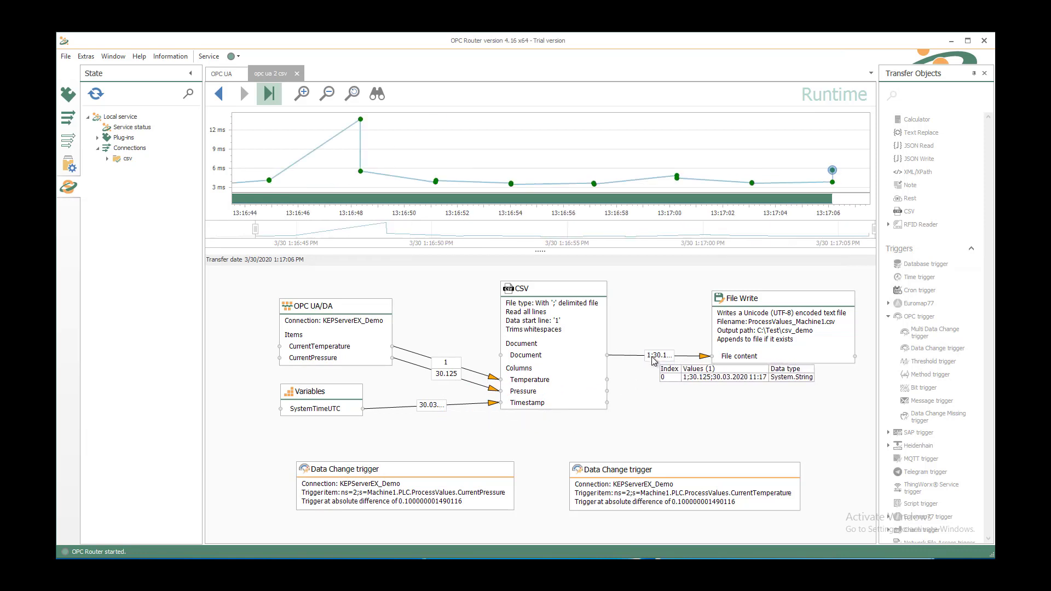
mouse_move(383, 358)
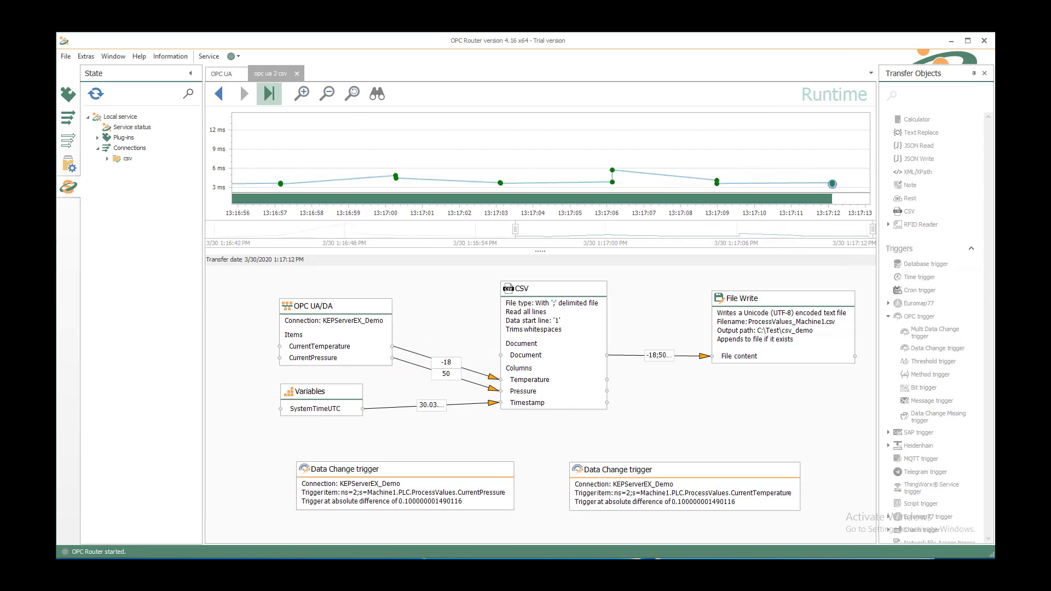
Step: Switch to the csv_demo folder in File Explorer, open ProcessValues_Machine1.csv and examine its rows through to the newest entries
key(alt+Tab)
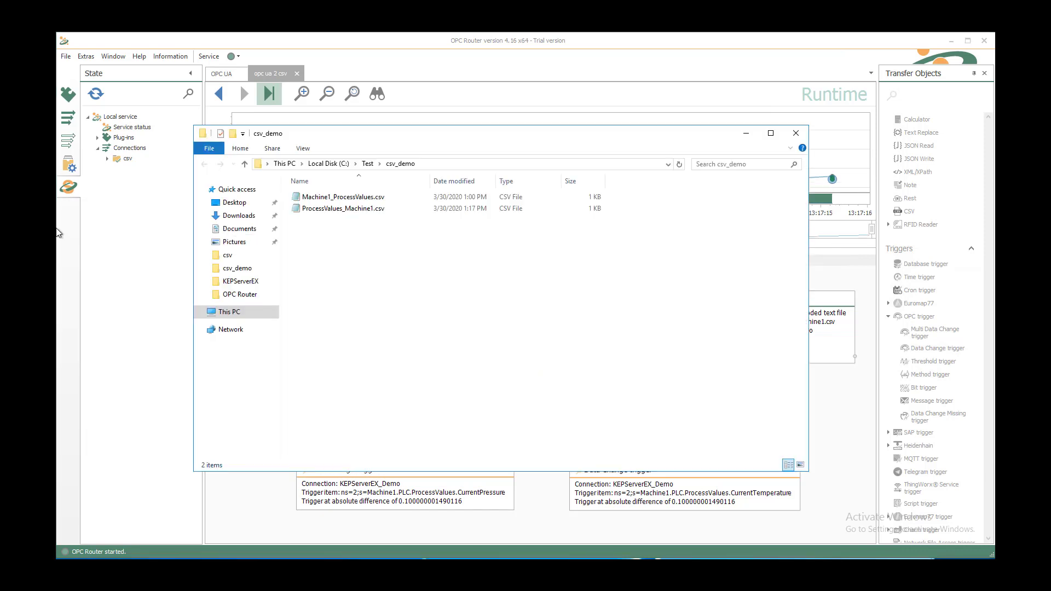
click(353, 214)
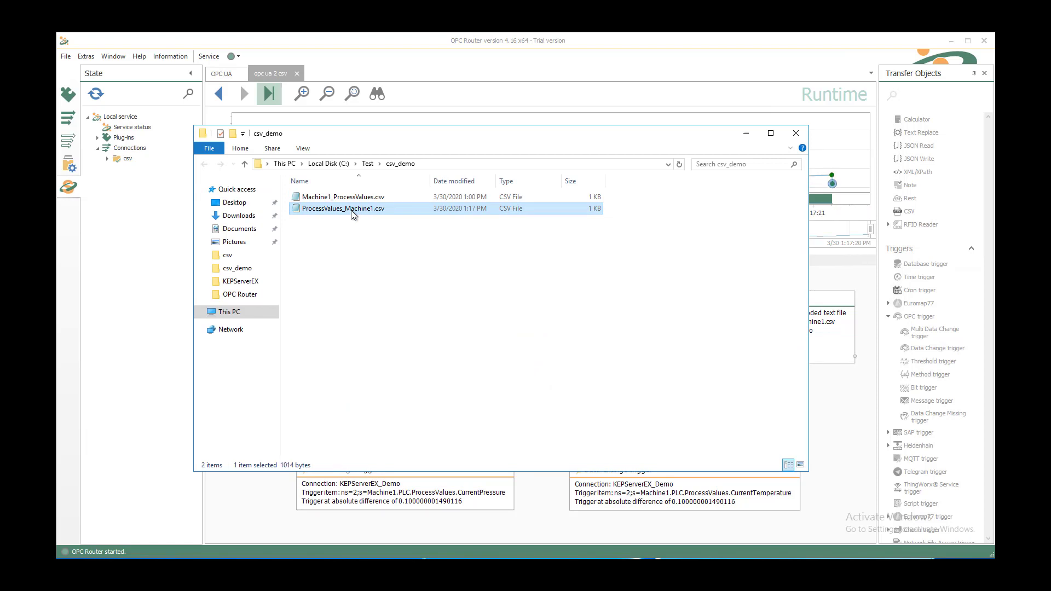
double_click(353, 213)
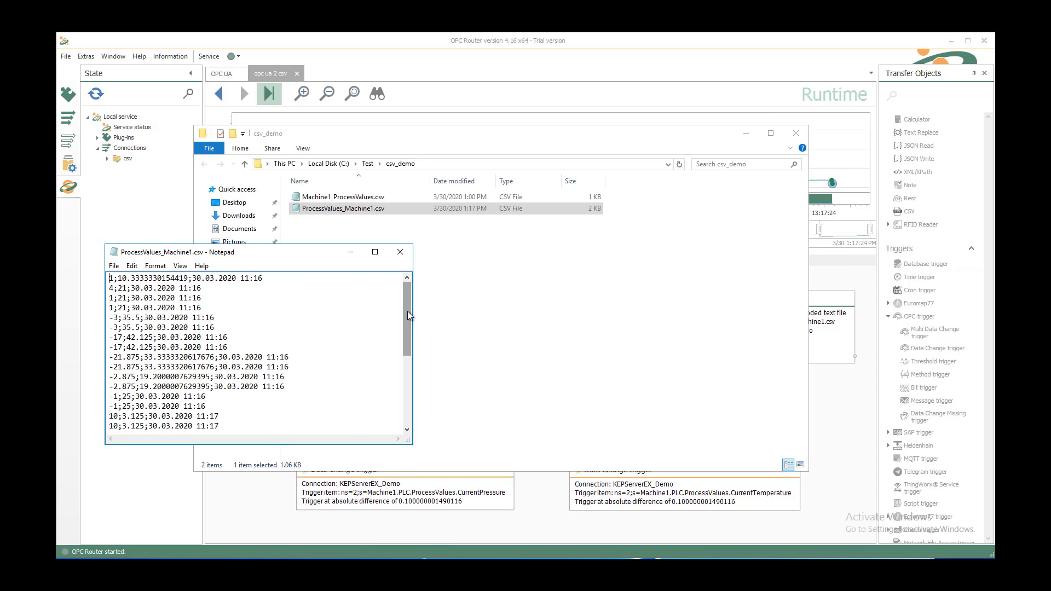
drag(408, 315, 417, 395)
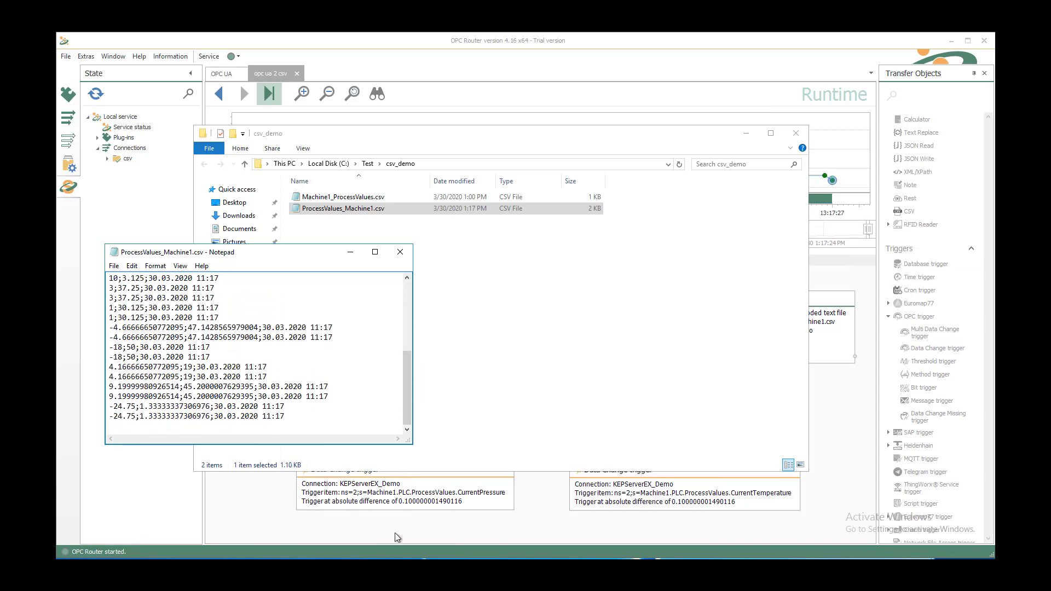